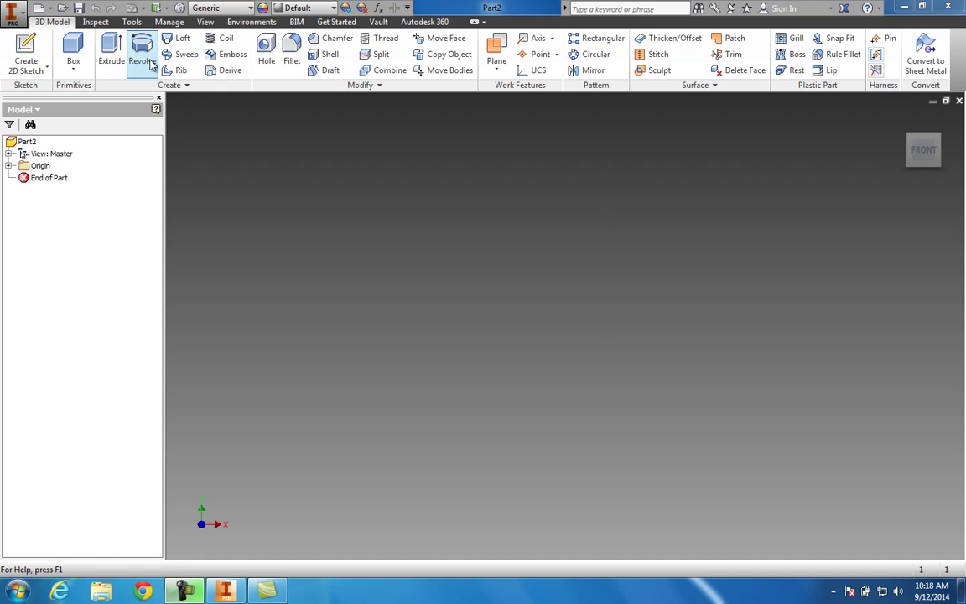
Step: Start a 2D sketch on the front XY plane and draw a rectangle
{"action": "left_click", "coordinate": [30, 74]}
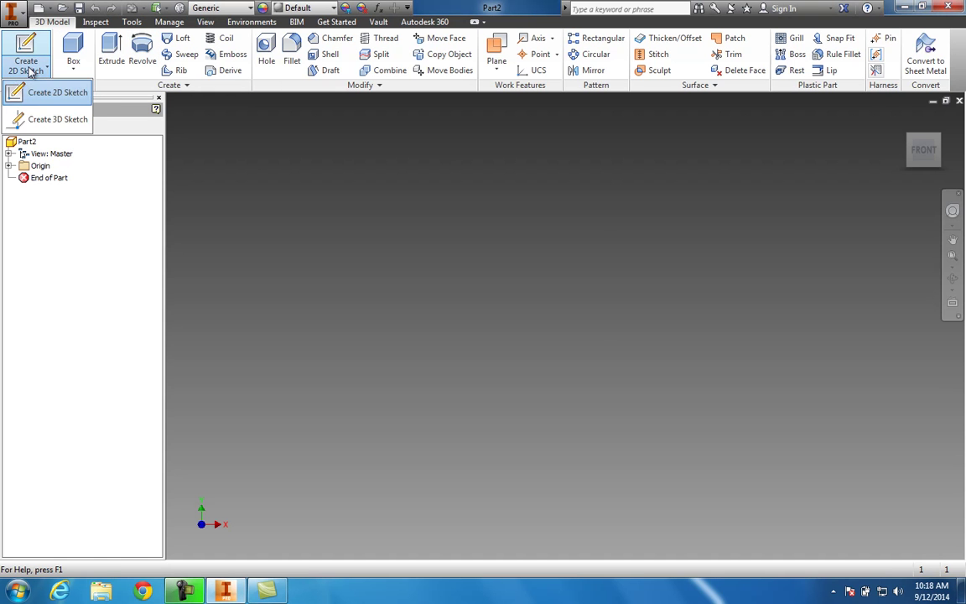
{"action": "left_click", "coordinate": [39, 93]}
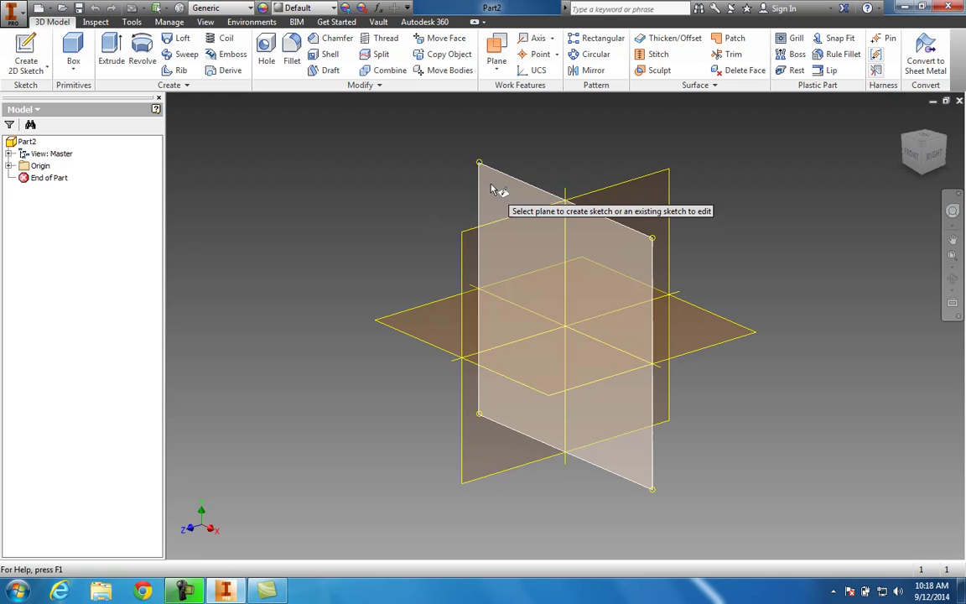
{"action": "left_click", "coordinate": [482, 189]}
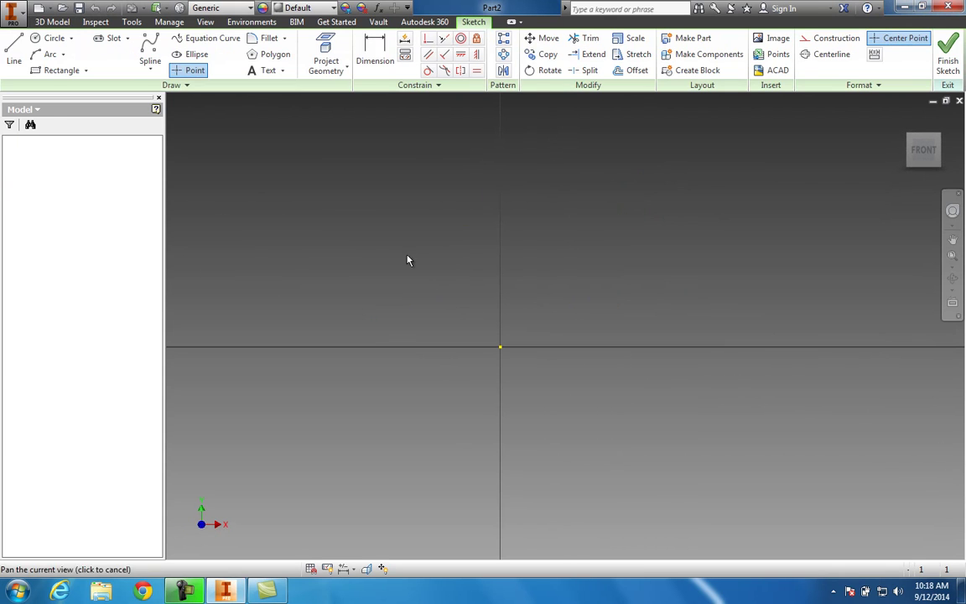
{"action": "left_click", "coordinate": [59, 70]}
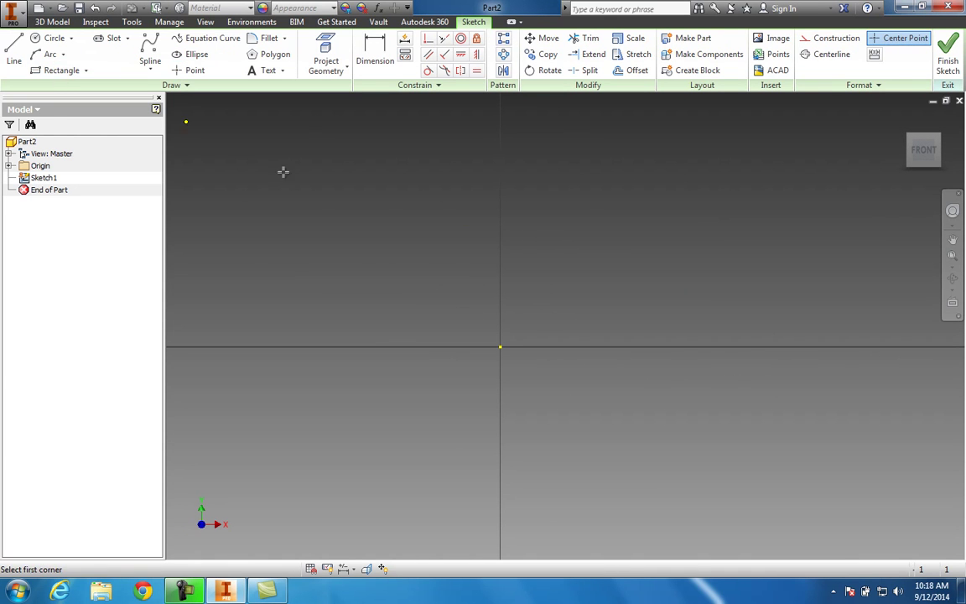
{"action": "left_click", "coordinate": [341, 206]}
{"action": "left_click", "coordinate": [720, 445]}
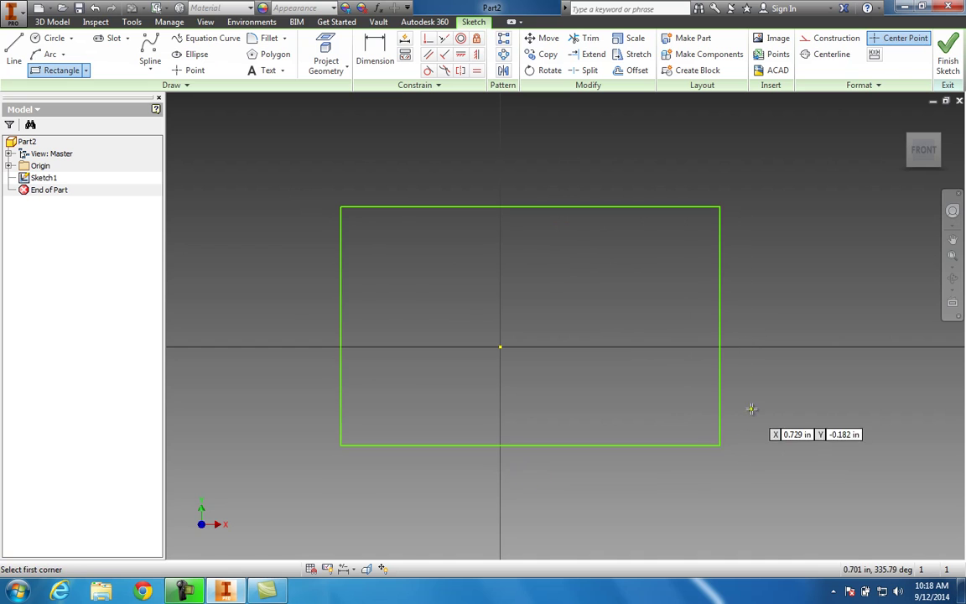
{"action": "key", "text": "Escape"}
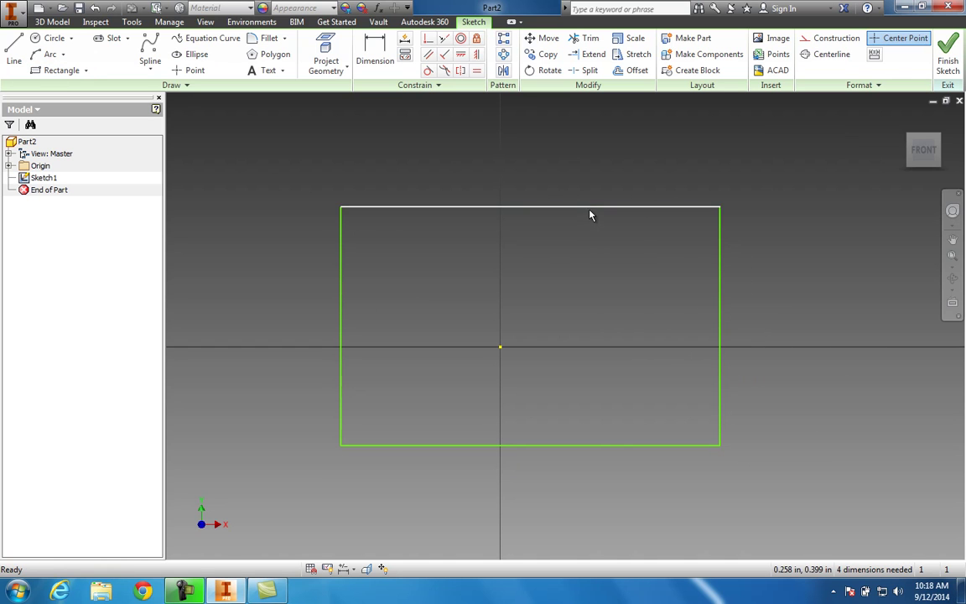
Step: Dimension the rectangle 2 in wide and 1.5 in tall
{"action": "left_click", "coordinate": [575, 207]}
{"action": "left_click", "coordinate": [394, 72]}
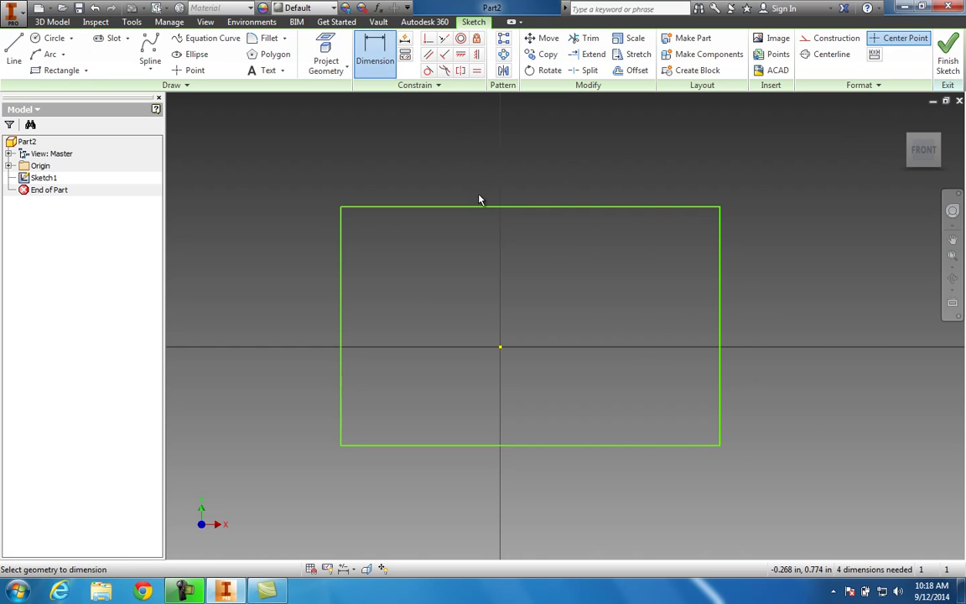
{"action": "left_click", "coordinate": [476, 207]}
{"action": "left_click", "coordinate": [496, 186]}
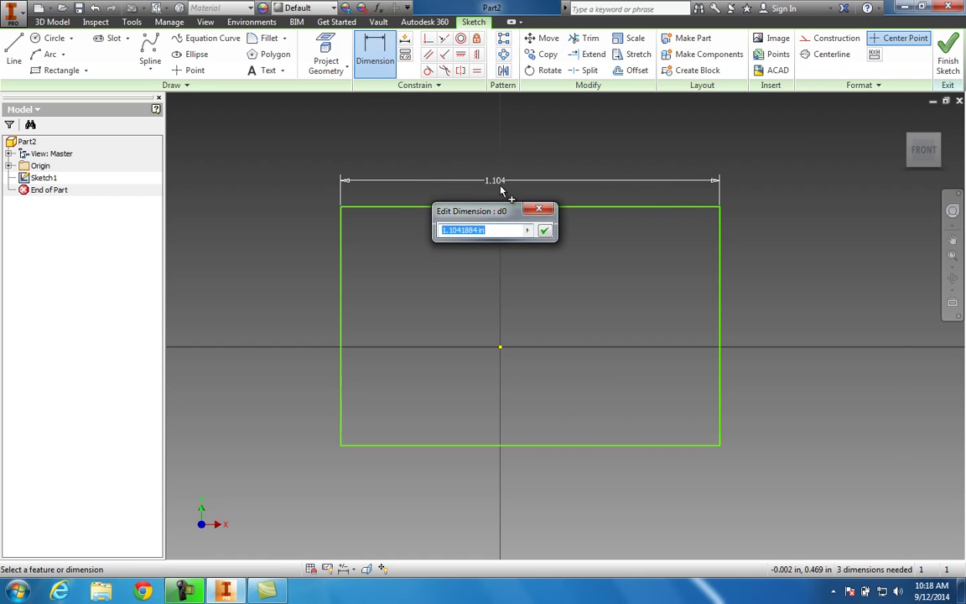
{"action": "type", "text": "2"}
{"action": "key", "text": "Return"}
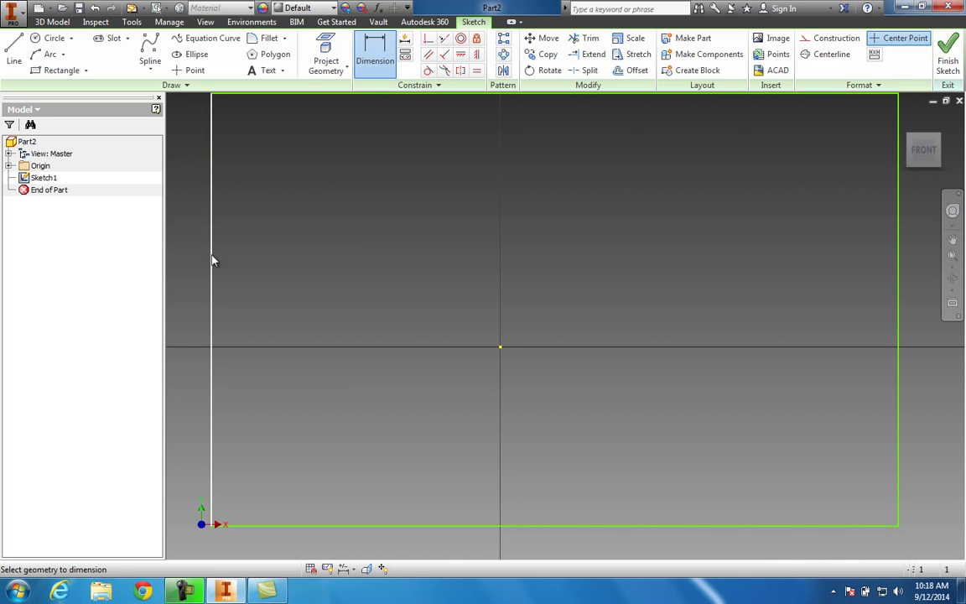
{"action": "left_click", "coordinate": [211, 259]}
{"action": "left_click", "coordinate": [189, 258]}
{"action": "type", "text": "1.5"}
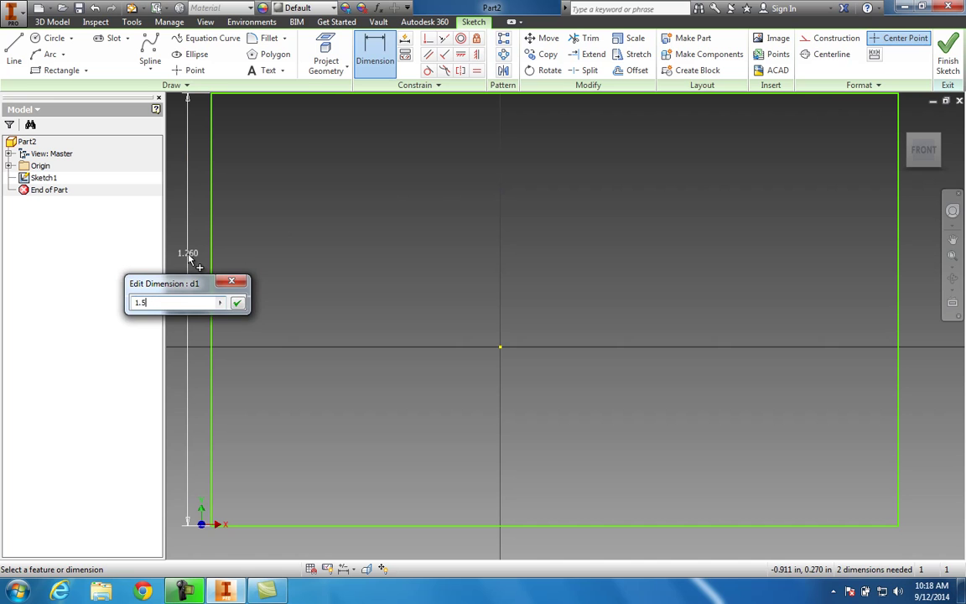
{"action": "key", "text": "Return"}
{"action": "scroll", "coordinate": [405, 323], "scroll_direction": "down", "scroll_amount": 5}
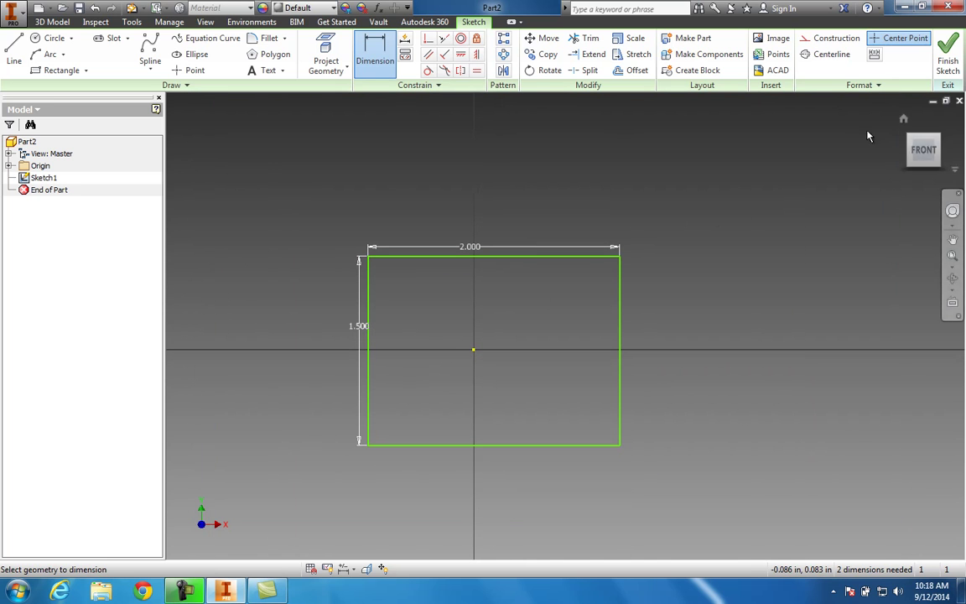
Step: Finish Sketch1 and extrude the rectangle 0.5 in with the direction flipped
{"action": "left_click", "coordinate": [948, 59]}
{"action": "scroll", "coordinate": [641, 300], "scroll_direction": "down", "scroll_amount": 2}
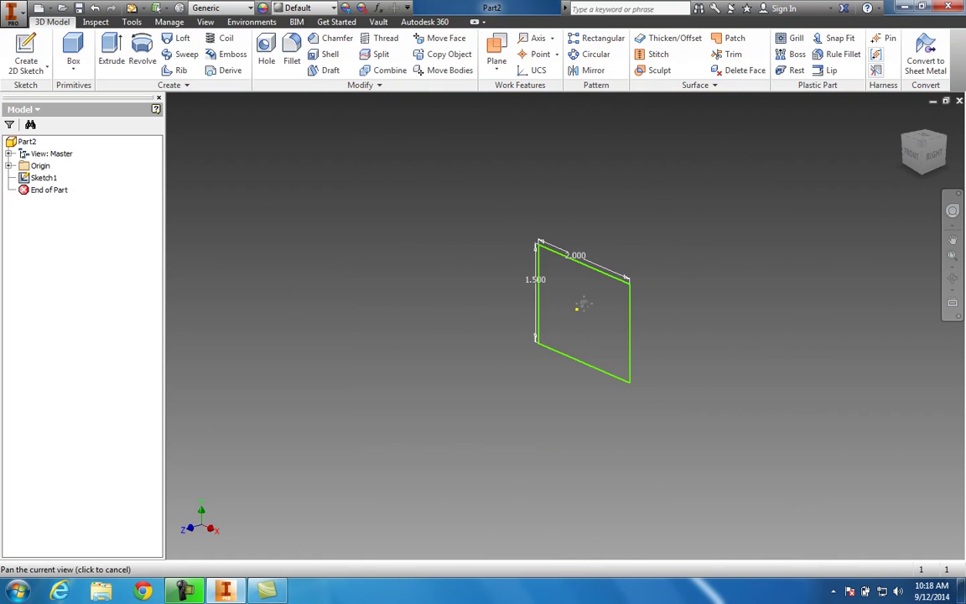
{"action": "middle_click_drag", "start_coordinate": [578, 302], "coordinate": [511, 302]}
{"action": "scroll", "coordinate": [514, 304], "scroll_direction": "up", "scroll_amount": 3}
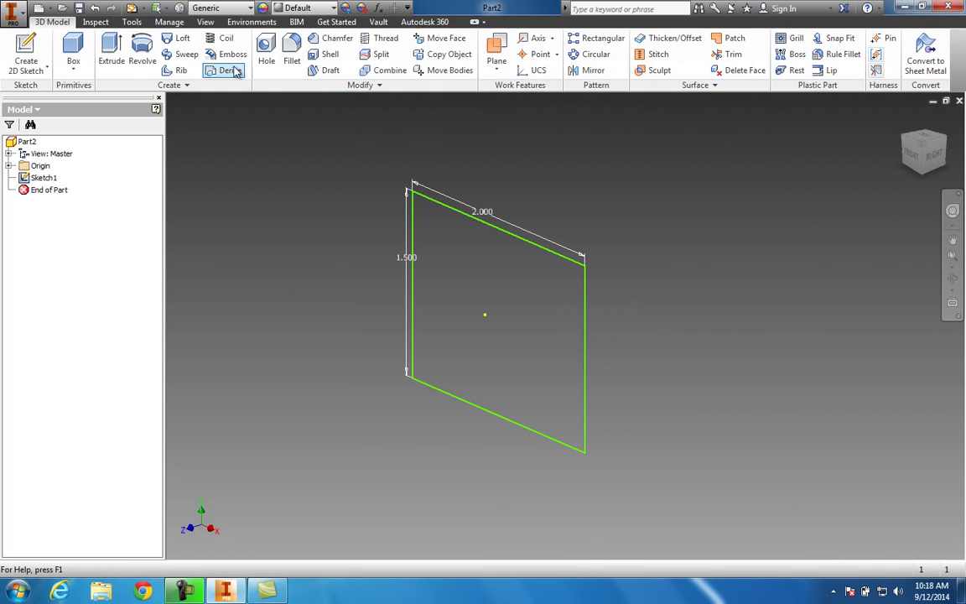
{"action": "left_click", "coordinate": [111, 52]}
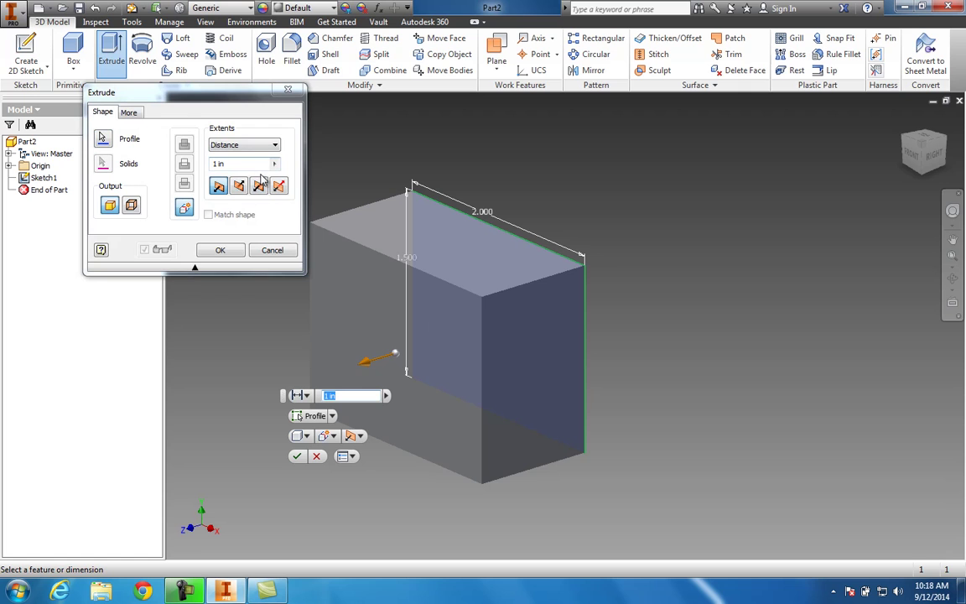
{"action": "type", "text": ".5"}
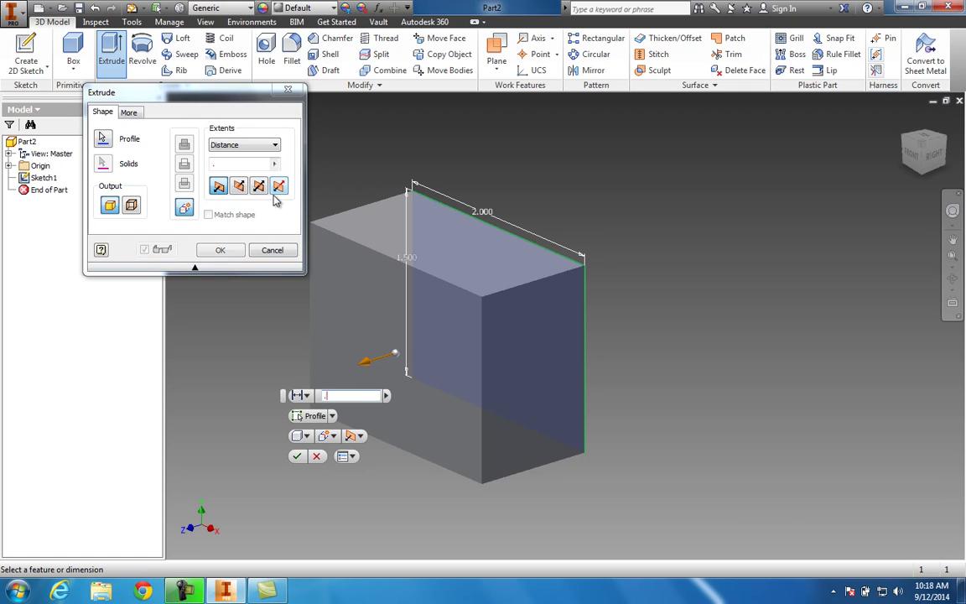
{"action": "left_click", "coordinate": [274, 196]}
{"action": "key", "text": "Return"}
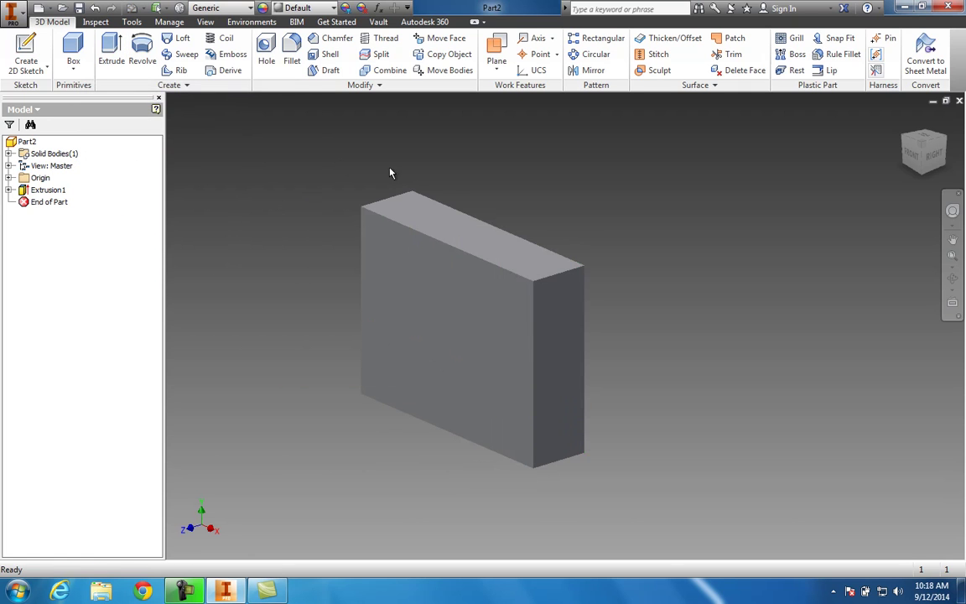
{"action": "key", "text": "F2"}
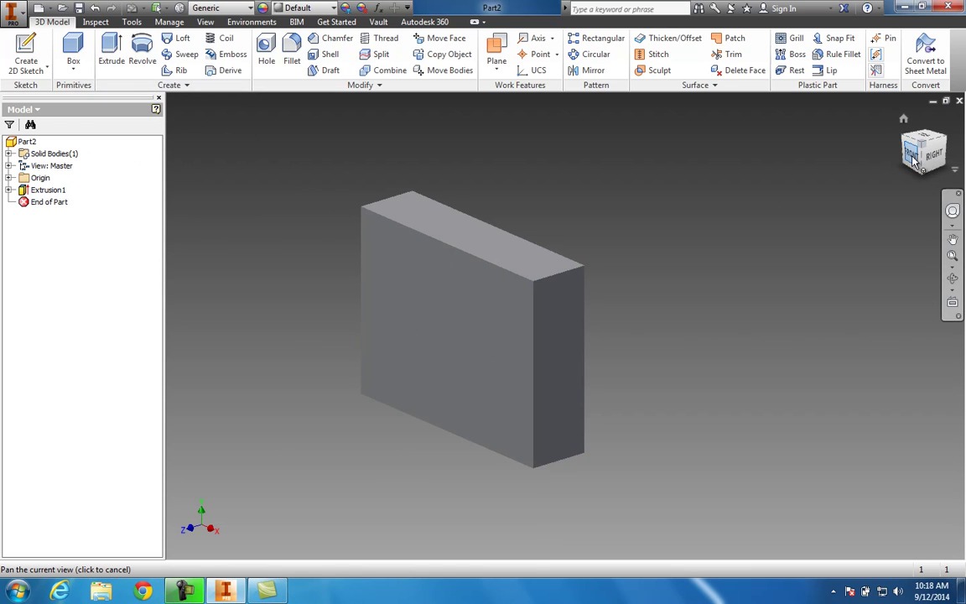
Step: Start Sketch2 on the block's large face and view it face-on
{"action": "middle_click_drag", "start_coordinate": [472, 328], "coordinate": [678, 258], "text": "shift"}
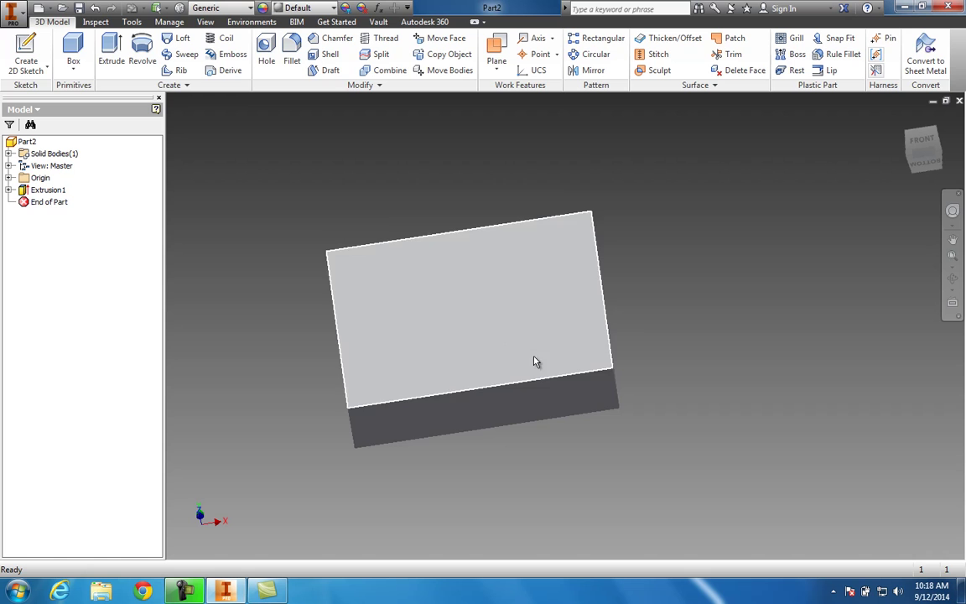
{"action": "left_click", "coordinate": [511, 317]}
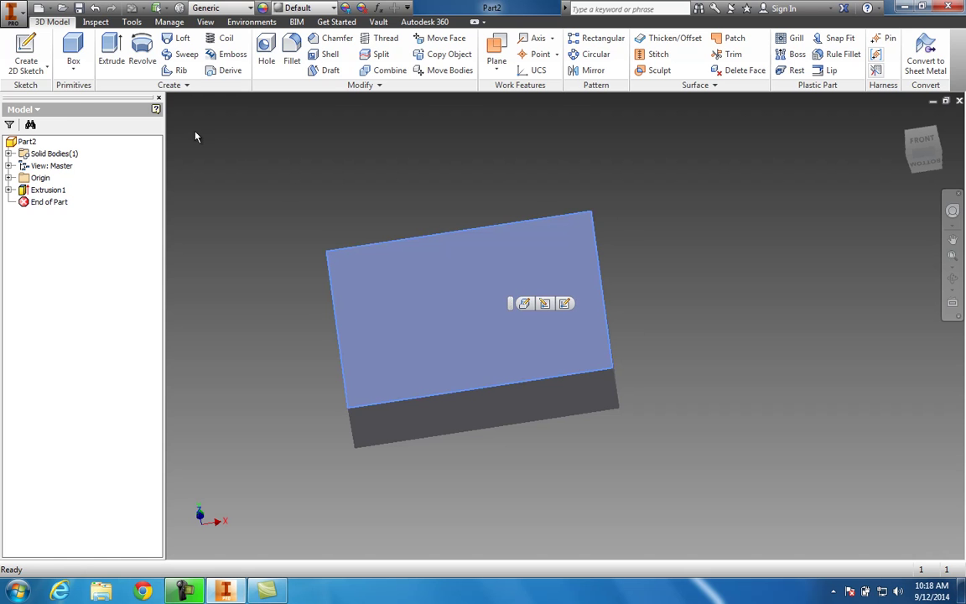
{"action": "left_click", "coordinate": [26, 52]}
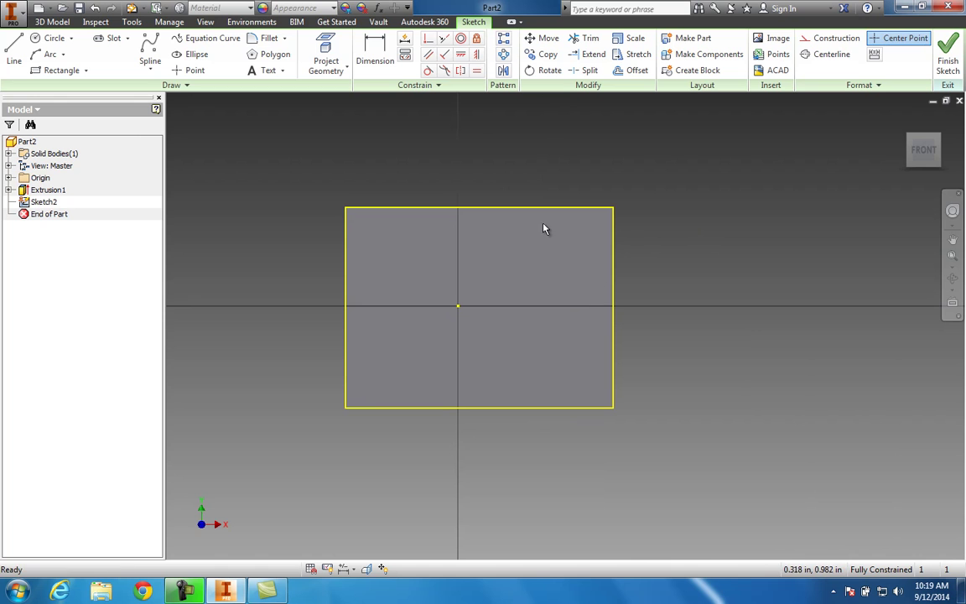
{"action": "mouse_move", "coordinate": [922, 147]}
{"action": "left_mouse_down"}
{"action": "mouse_move", "coordinate": [912, 120]}
{"action": "mouse_move", "coordinate": [880, 557]}
{"action": "mouse_move", "coordinate": [856, 539]}
{"action": "mouse_move", "coordinate": [838, 483]}
{"action": "mouse_move", "coordinate": [838, 471]}
{"action": "mouse_move", "coordinate": [873, 520]}
{"action": "mouse_move", "coordinate": [811, 126]}
{"action": "left_mouse_up"}
{"action": "key", "text": "F5"}
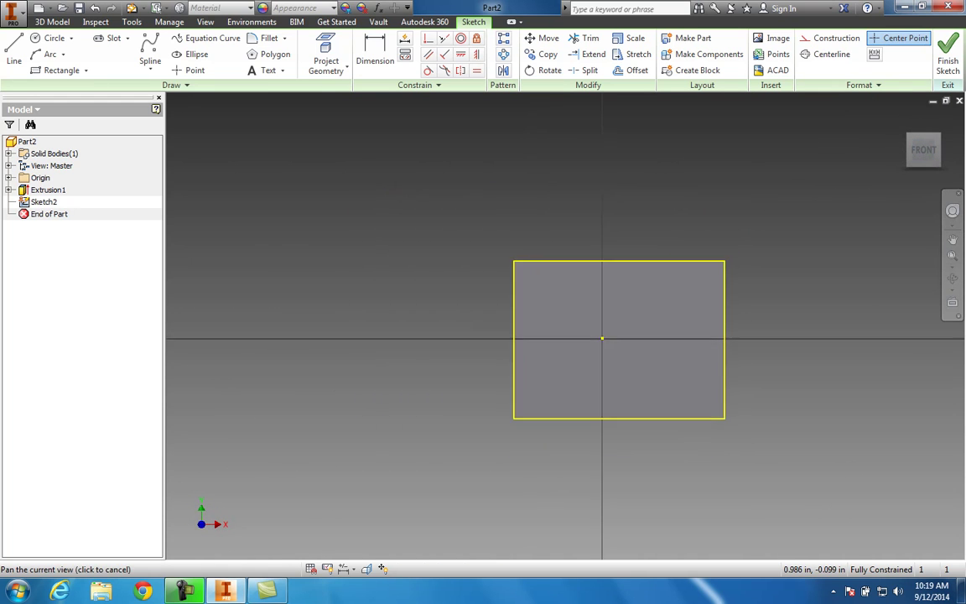
{"action": "scroll", "coordinate": [538, 332], "scroll_direction": "up", "scroll_amount": 3}
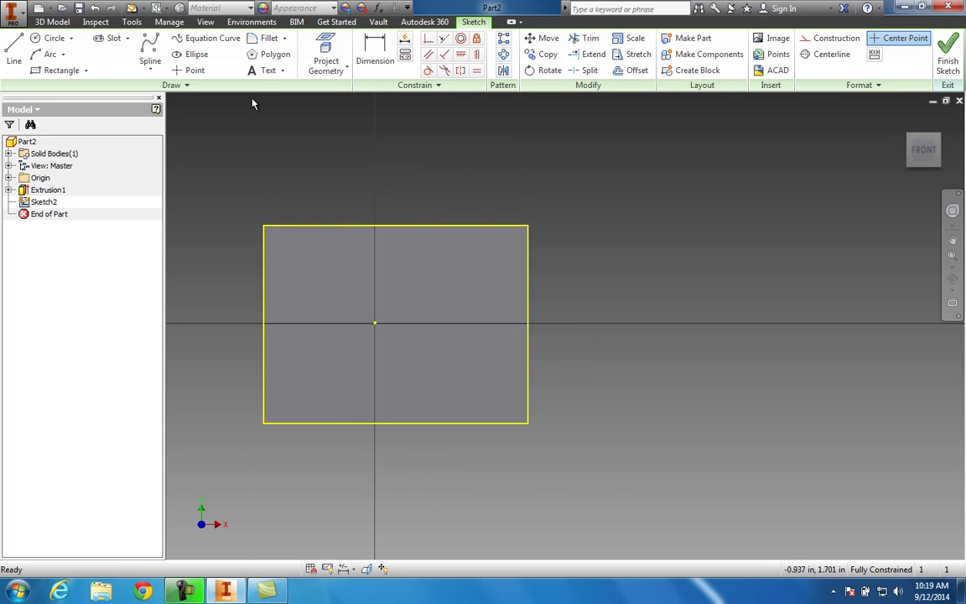
Step: Draw a circle centred on the right-edge midpoint through the top-right corner, then finish the sketch
{"action": "left_click", "coordinate": [47, 46]}
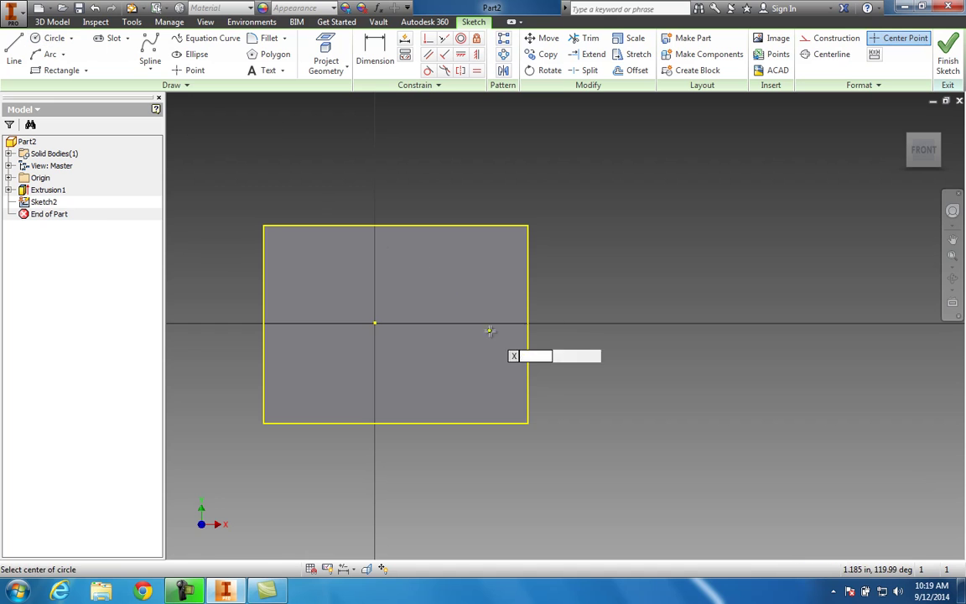
{"action": "left_click", "coordinate": [528, 323]}
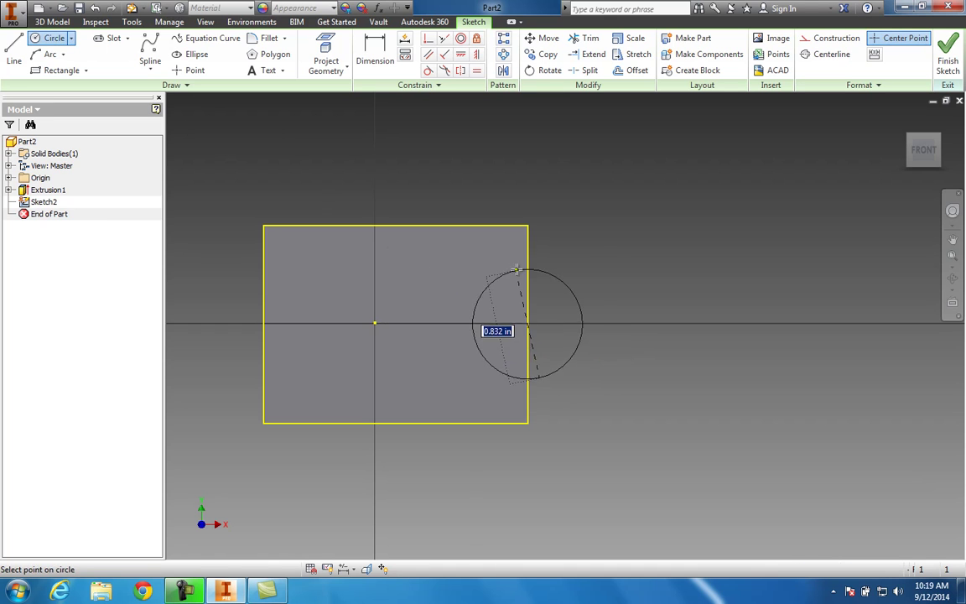
{"action": "left_click", "coordinate": [543, 243]}
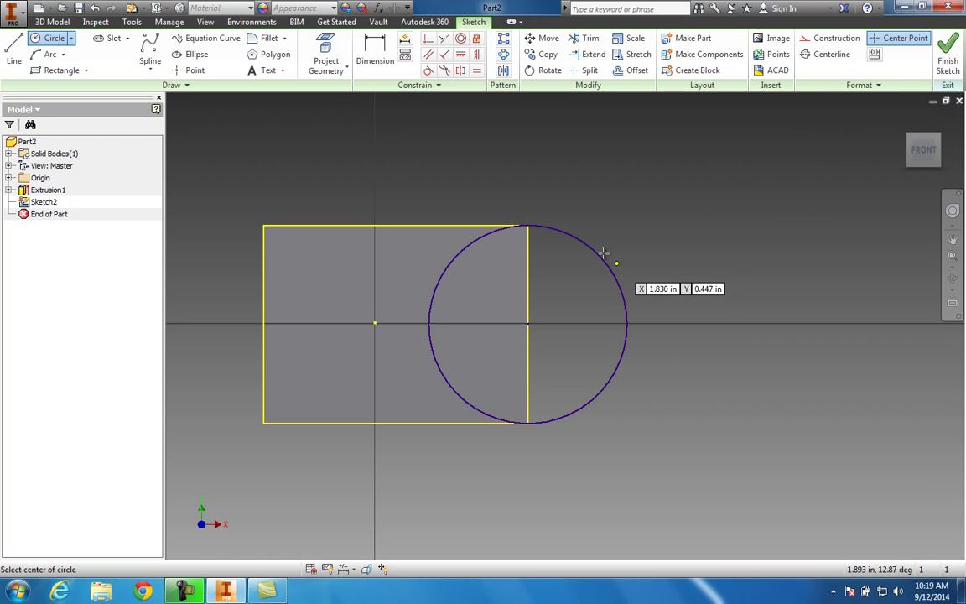
{"action": "left_click", "coordinate": [946, 63]}
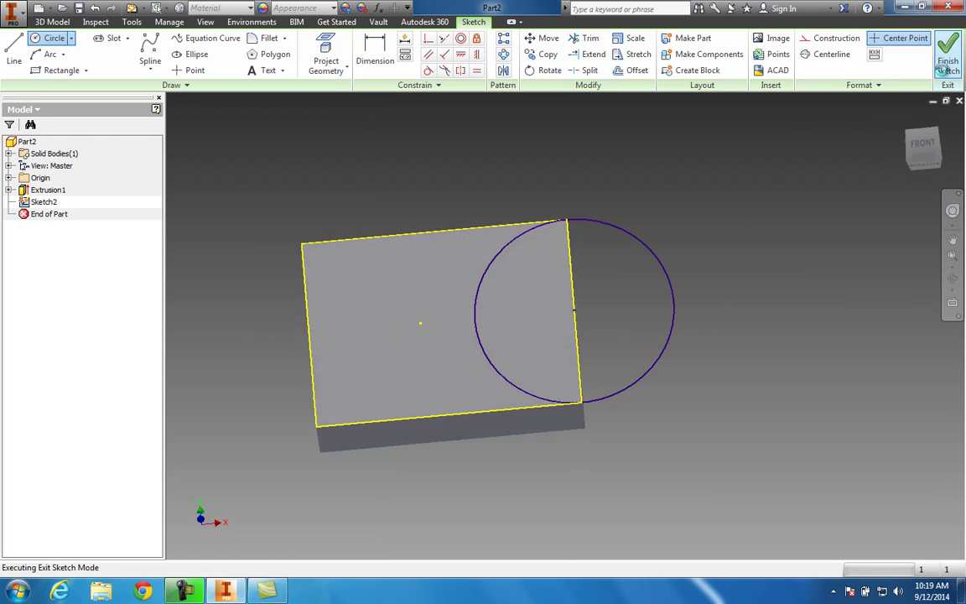
Step: Extrude the circle profile 0.5 into a joined cylinder and orbit to inspect the part
{"action": "left_click", "coordinate": [112, 52]}
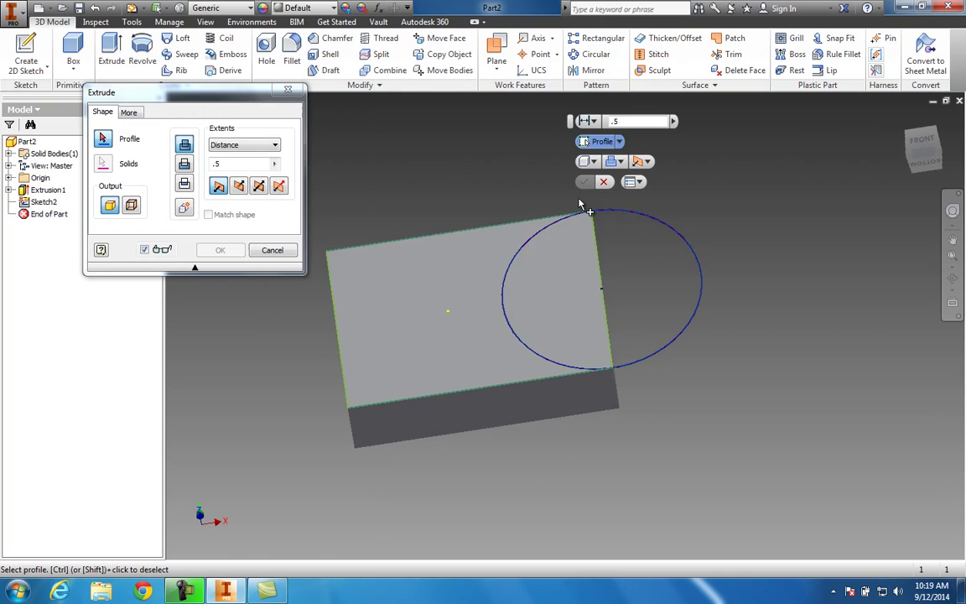
{"action": "left_click", "coordinate": [609, 223]}
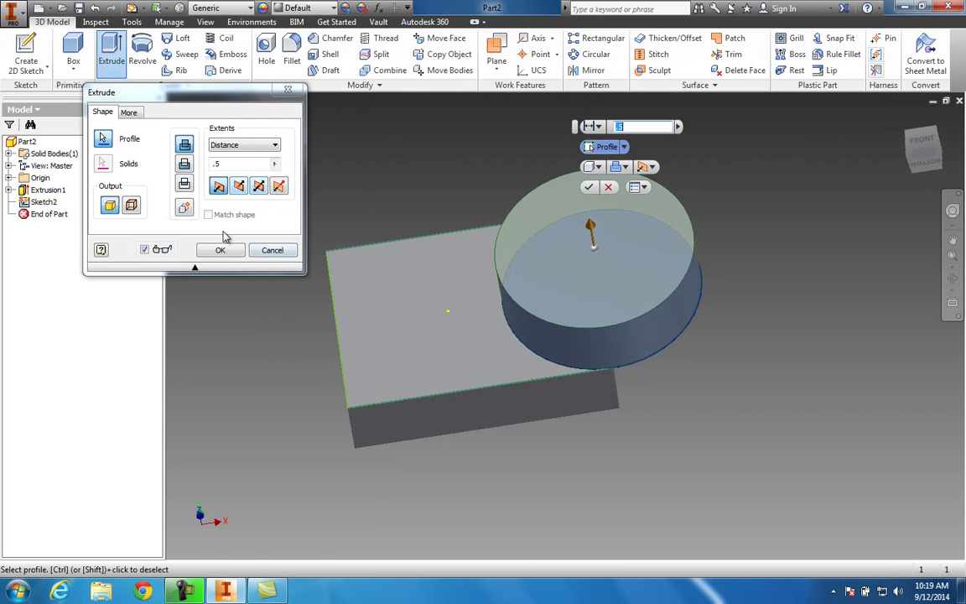
{"action": "left_click", "coordinate": [220, 249]}
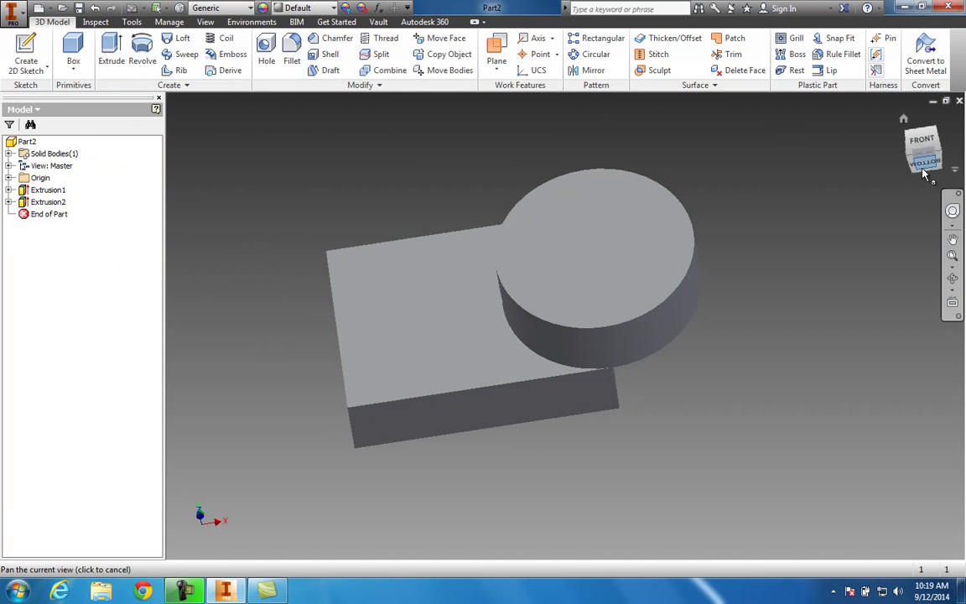
{"action": "middle_click_drag", "start_coordinate": [829, 151], "coordinate": [836, 556], "text": "shift"}
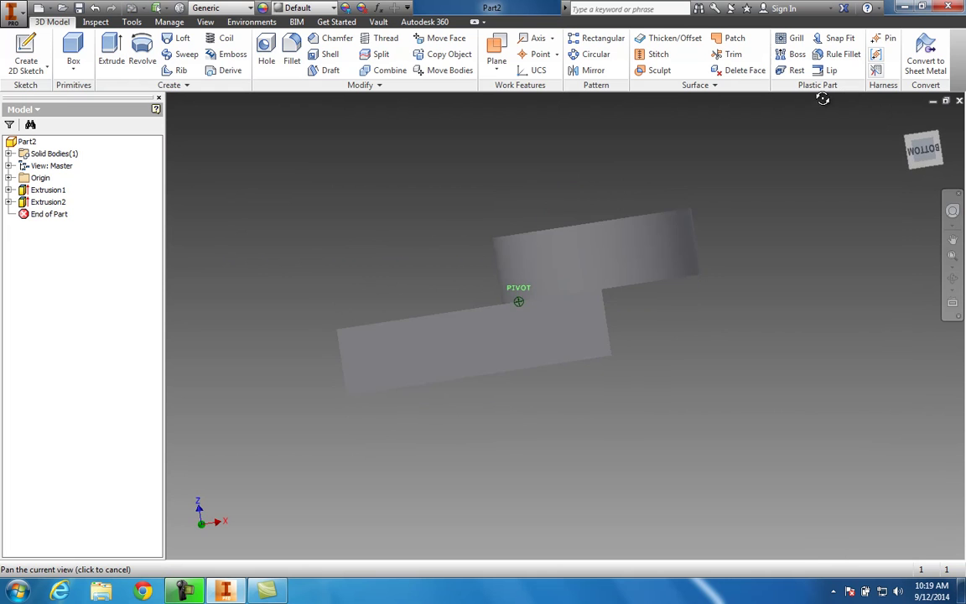
{"action": "middle_click_drag", "start_coordinate": [826, 95], "coordinate": [750, 520], "text": "shift"}
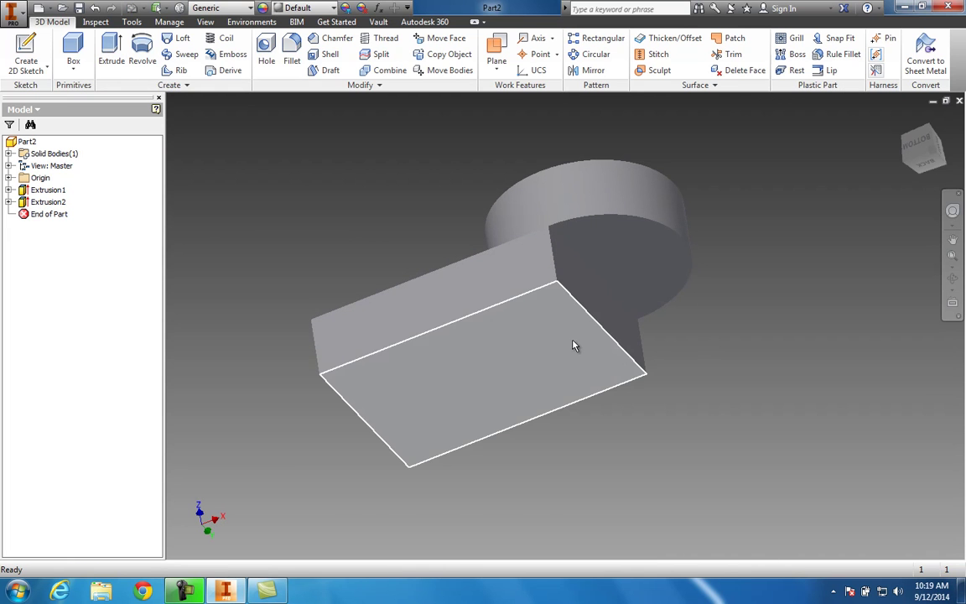
{"action": "middle_click_drag", "start_coordinate": [915, 162], "coordinate": [671, 277], "text": "shift"}
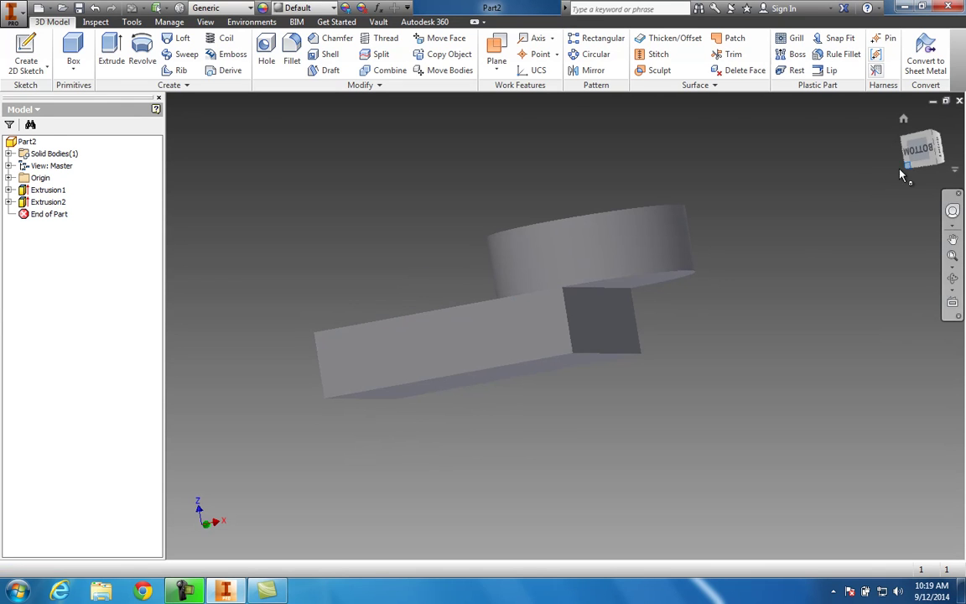
{"action": "middle_click_drag", "start_coordinate": [517, 297], "coordinate": [663, 275], "text": "shift"}
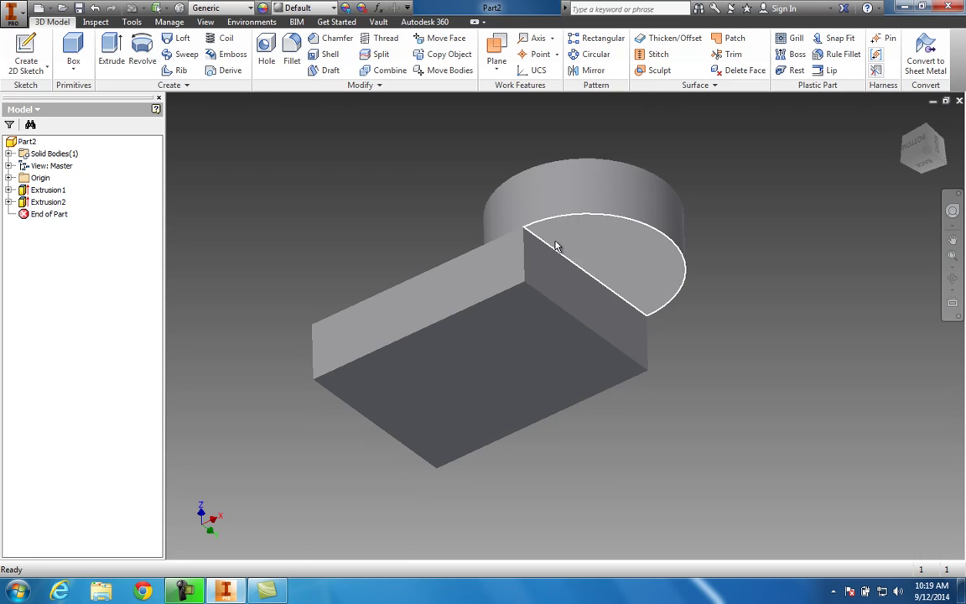
{"action": "mouse_move", "coordinate": [557, 244]}
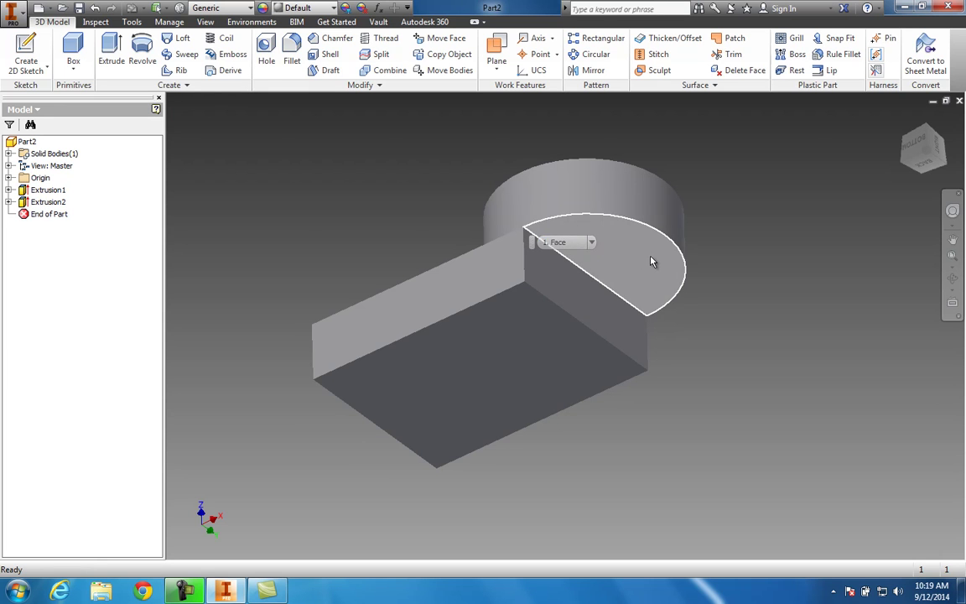
Step: Start Sketch3 on the block's flat face and project the cylinder's arc edge into it
{"action": "left_click", "coordinate": [524, 371]}
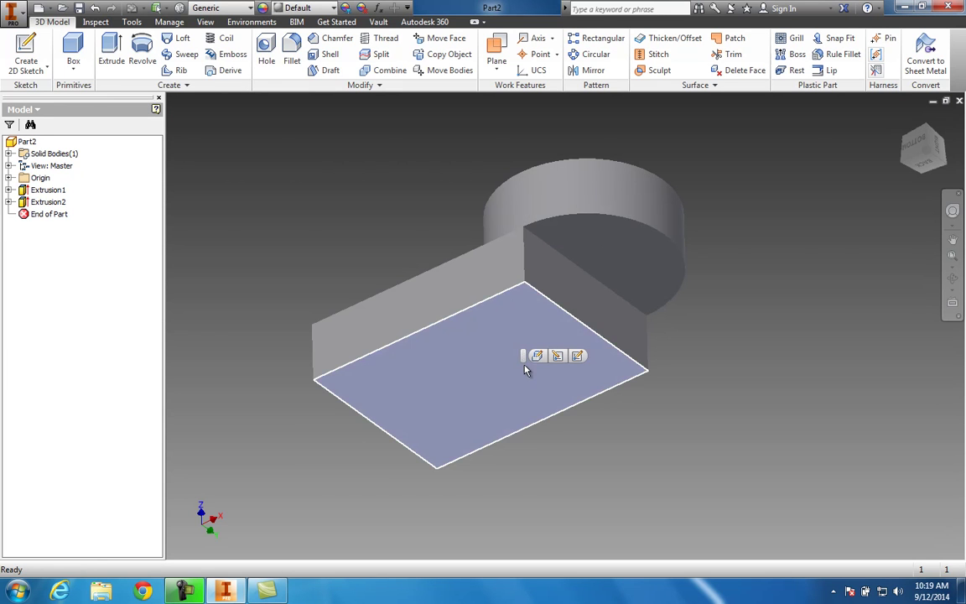
{"action": "left_click", "coordinate": [33, 59]}
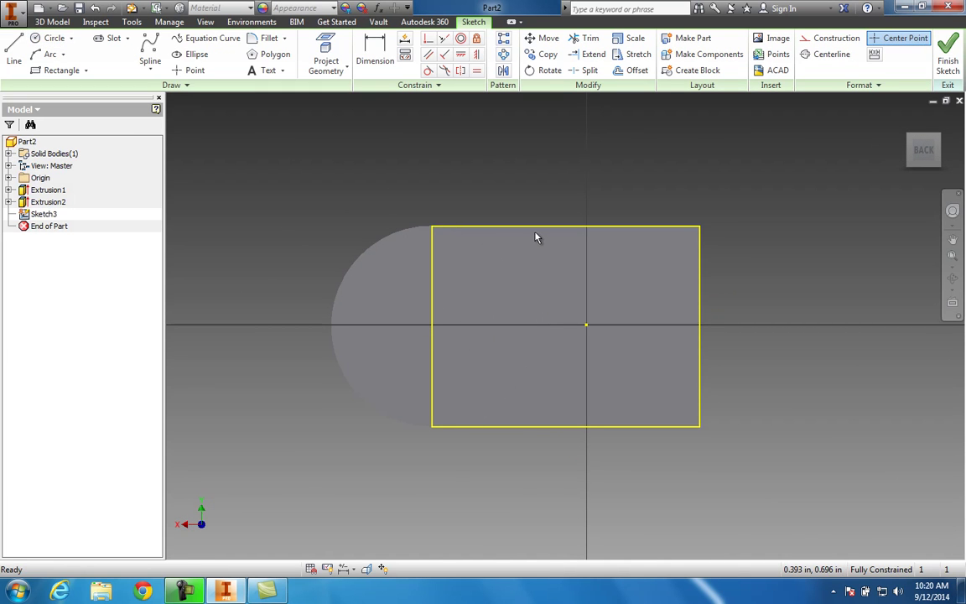
{"action": "left_click", "coordinate": [335, 70]}
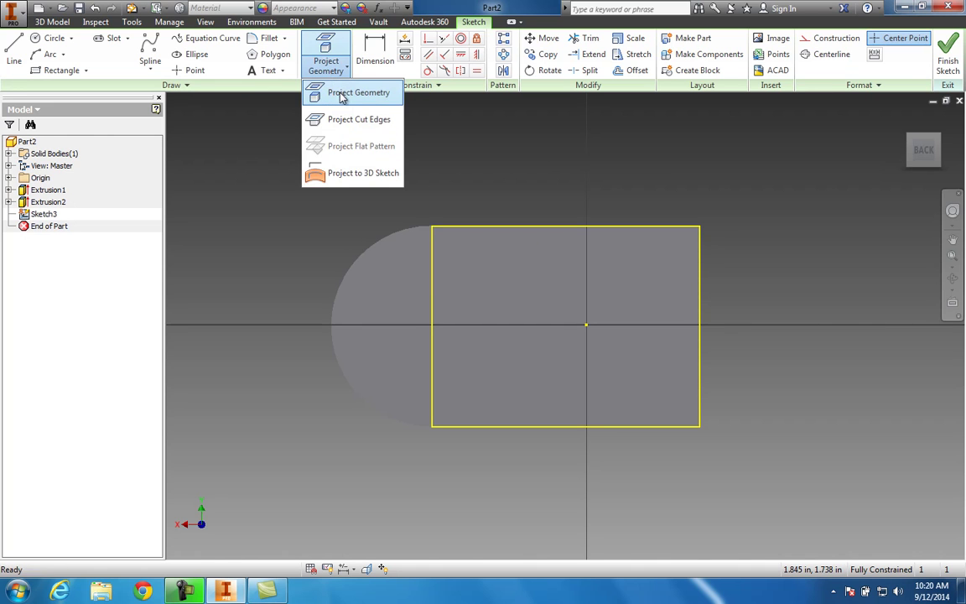
{"action": "left_click", "coordinate": [342, 96]}
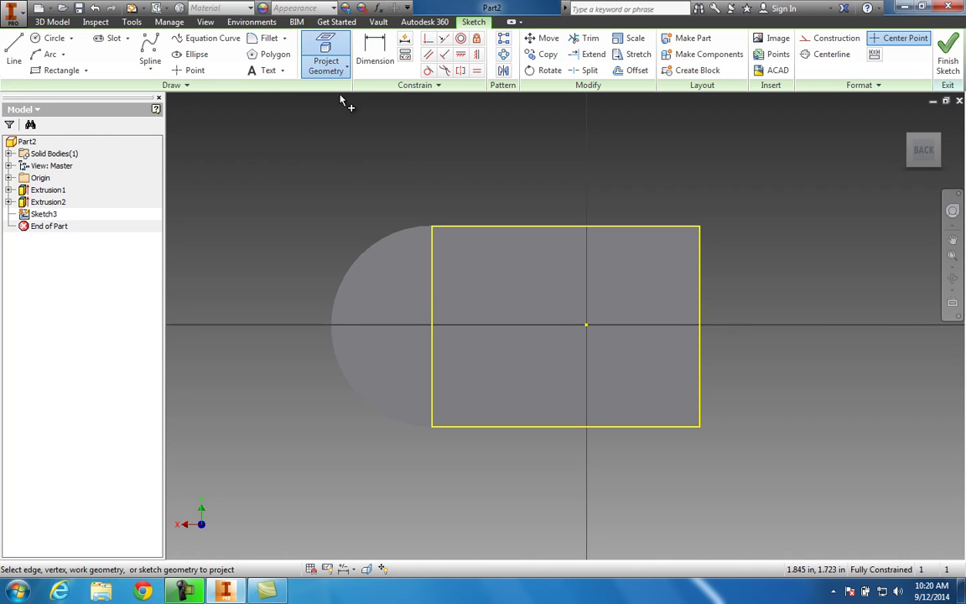
{"action": "left_click", "coordinate": [377, 250]}
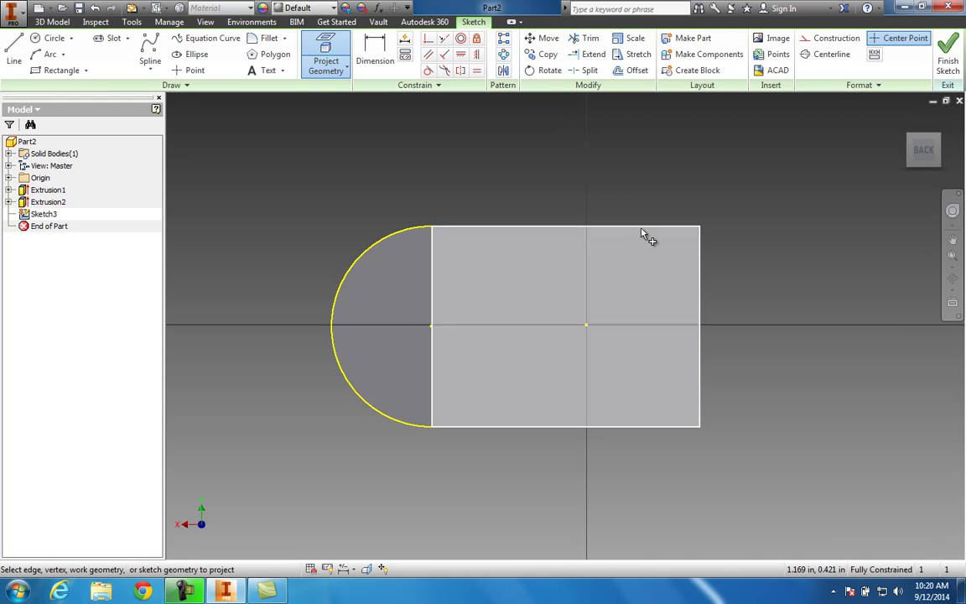
{"action": "mouse_move", "coordinate": [927, 151]}
{"action": "left_mouse_down"}
{"action": "mouse_move", "coordinate": [956, 164]}
{"action": "mouse_move", "coordinate": [177, 173]}
{"action": "mouse_move", "coordinate": [200, 188]}
{"action": "left_mouse_up"}
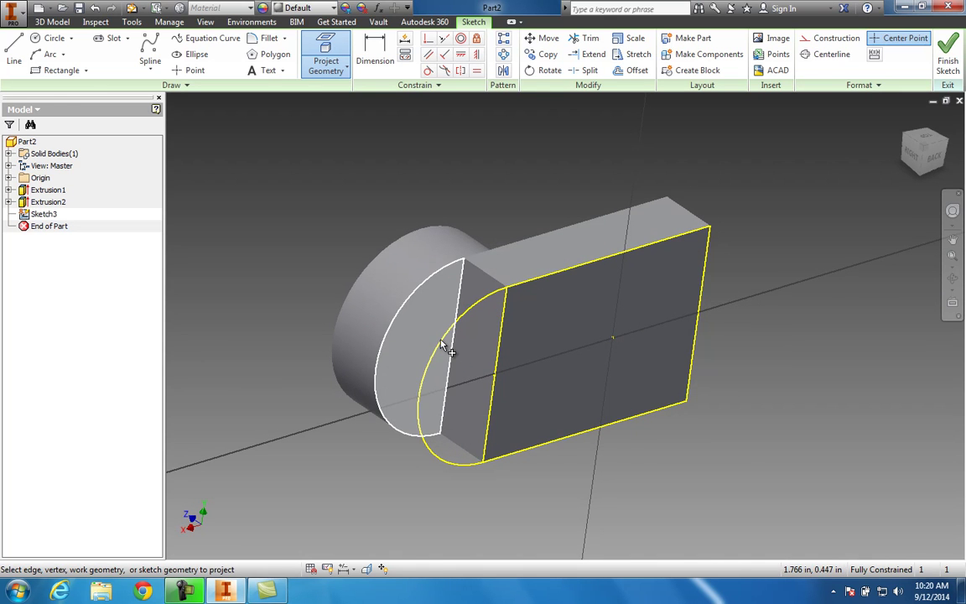
Step: Finish Sketch3 and extrude the half-disc profile To the cylinder's face
{"action": "left_click", "coordinate": [949, 60]}
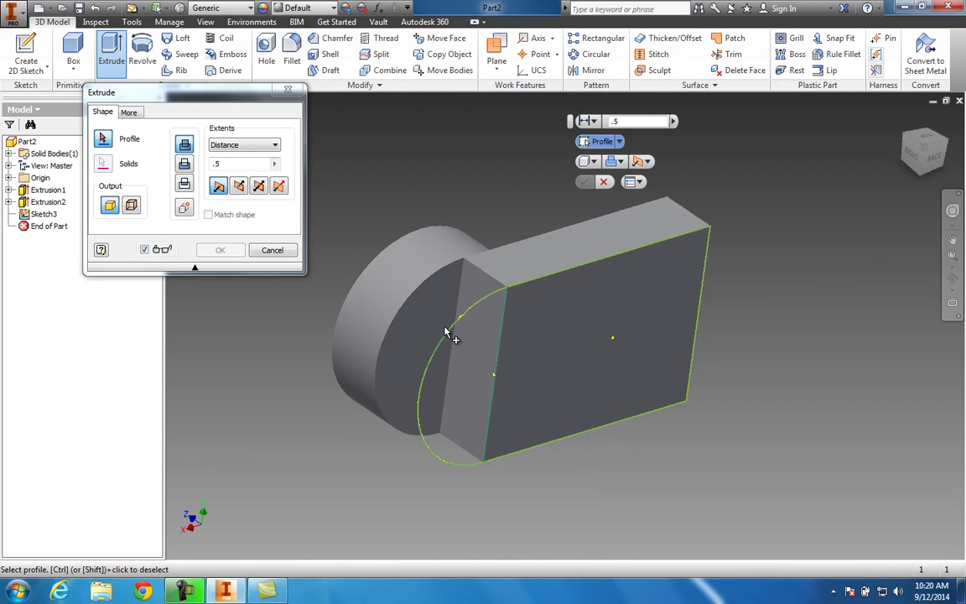
{"action": "left_click", "coordinate": [457, 337]}
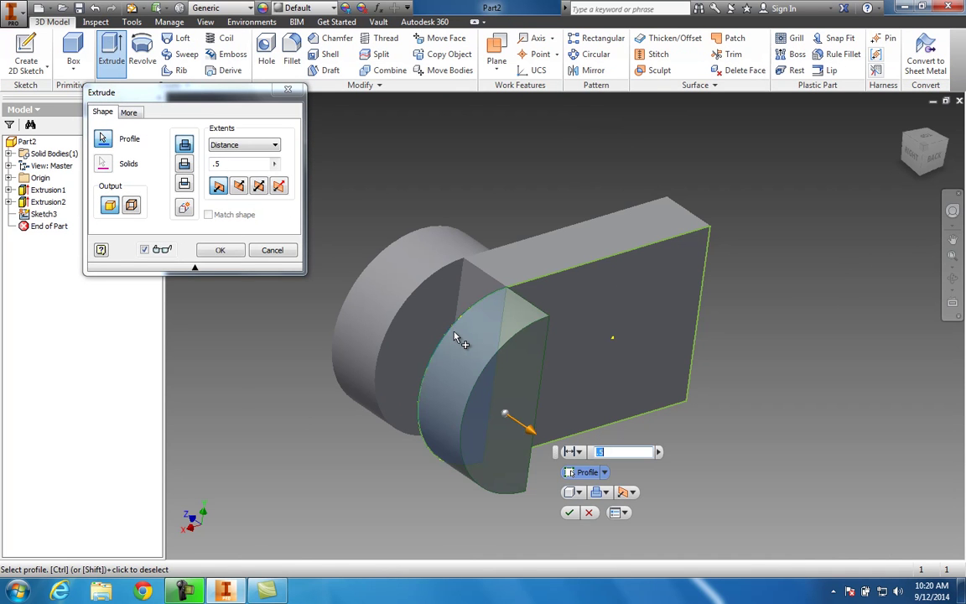
{"action": "left_click", "coordinate": [243, 144]}
{"action": "left_click", "coordinate": [246, 175]}
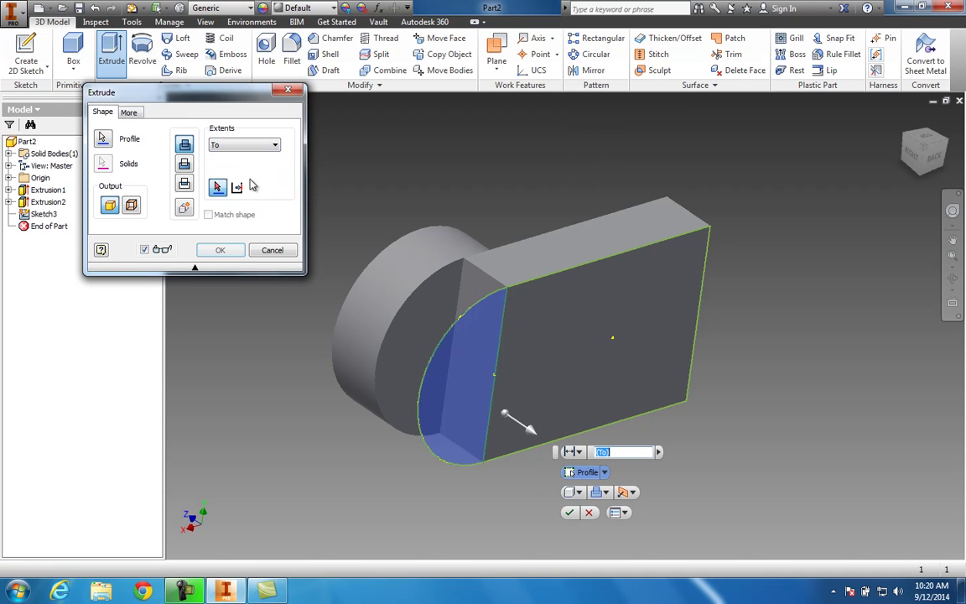
{"action": "left_click", "coordinate": [422, 325]}
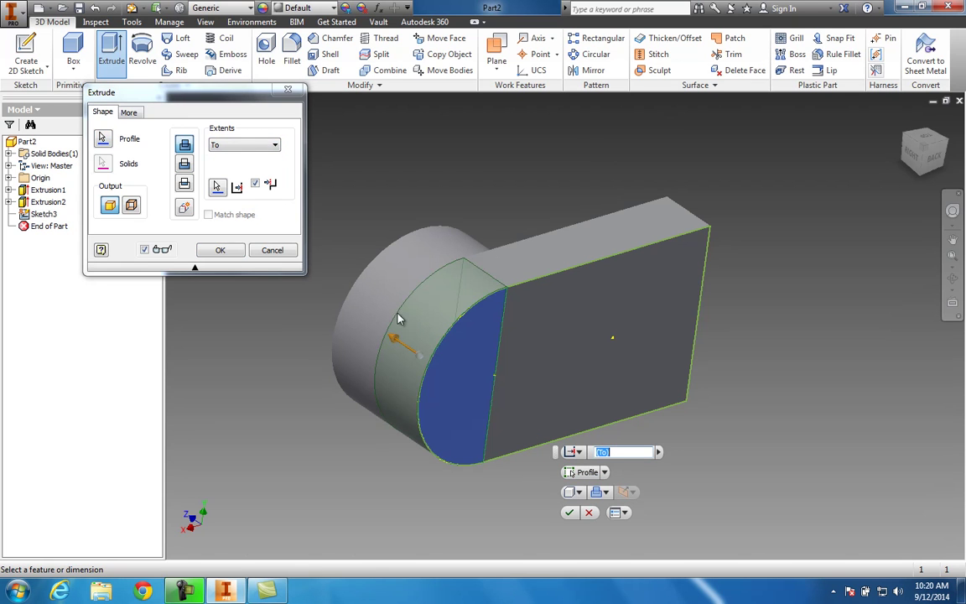
{"action": "left_click", "coordinate": [228, 251]}
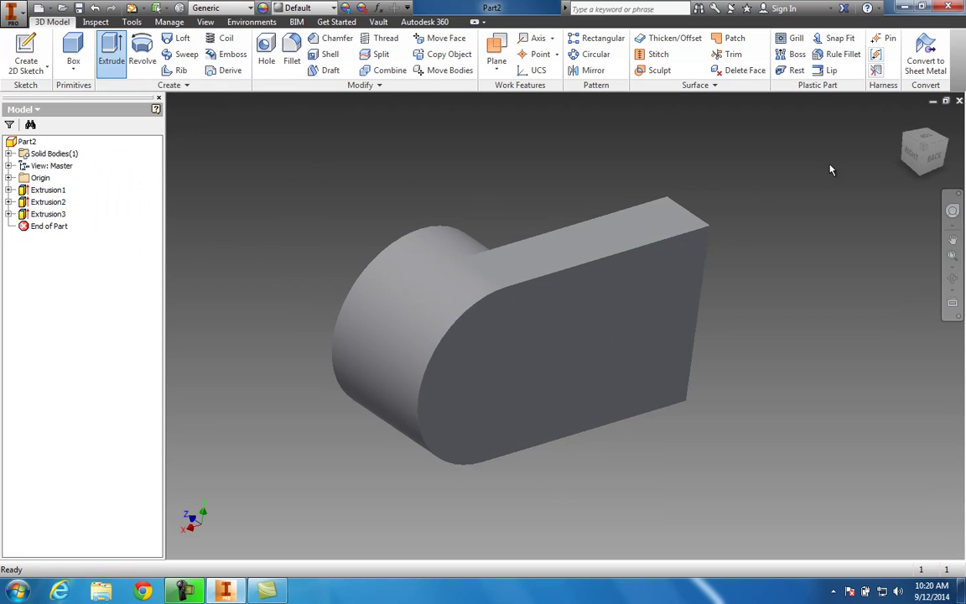
{"action": "middle_click_drag", "start_coordinate": [830, 167], "coordinate": [894, 175], "text": "shift"}
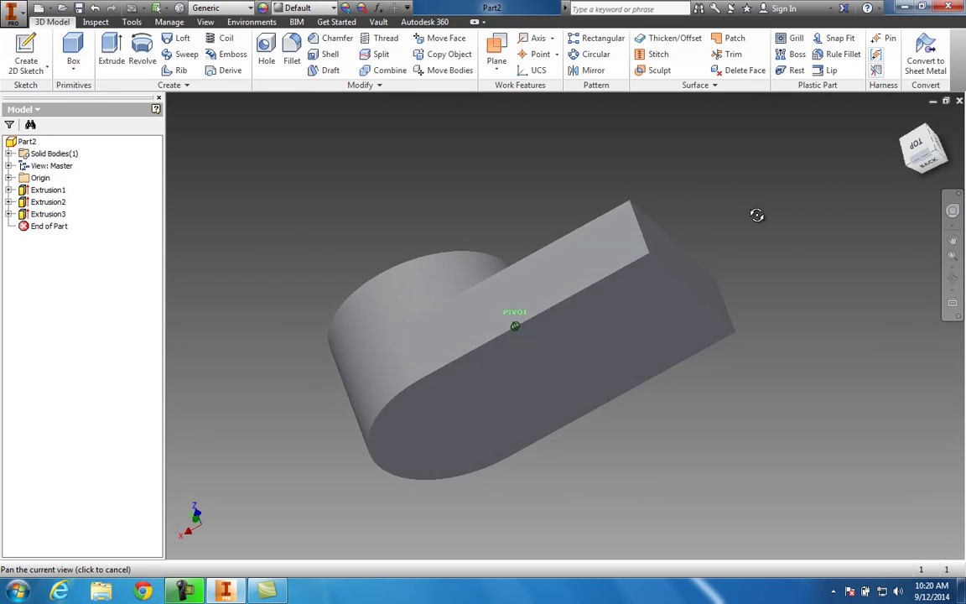
Step: Orbit and pan to an angled top view showing the boss's circular top face
{"action": "middle_click_drag", "start_coordinate": [756, 215], "coordinate": [761, 320], "text": "shift"}
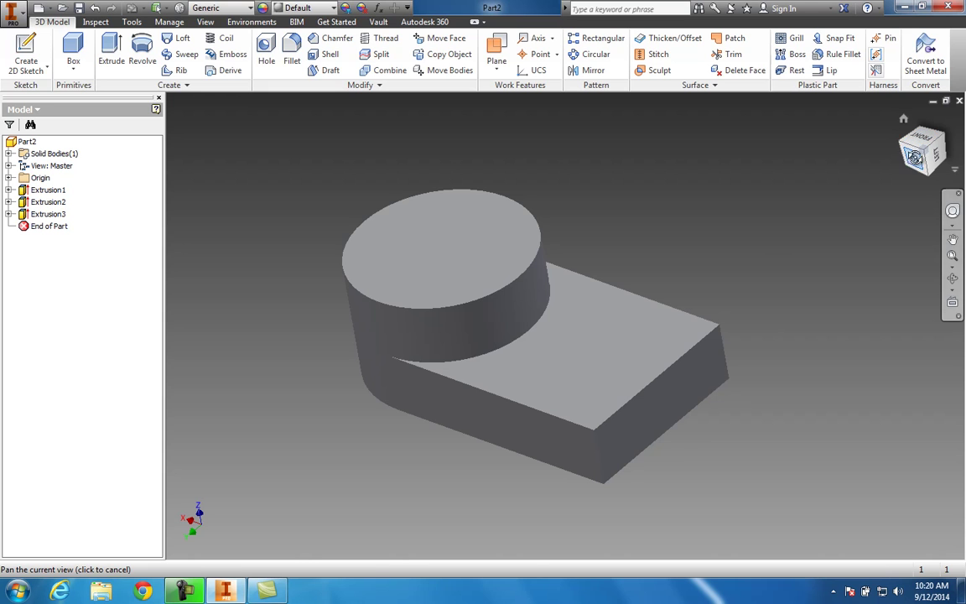
{"action": "middle_click_drag", "start_coordinate": [765, 325], "coordinate": [246, 141], "text": "shift"}
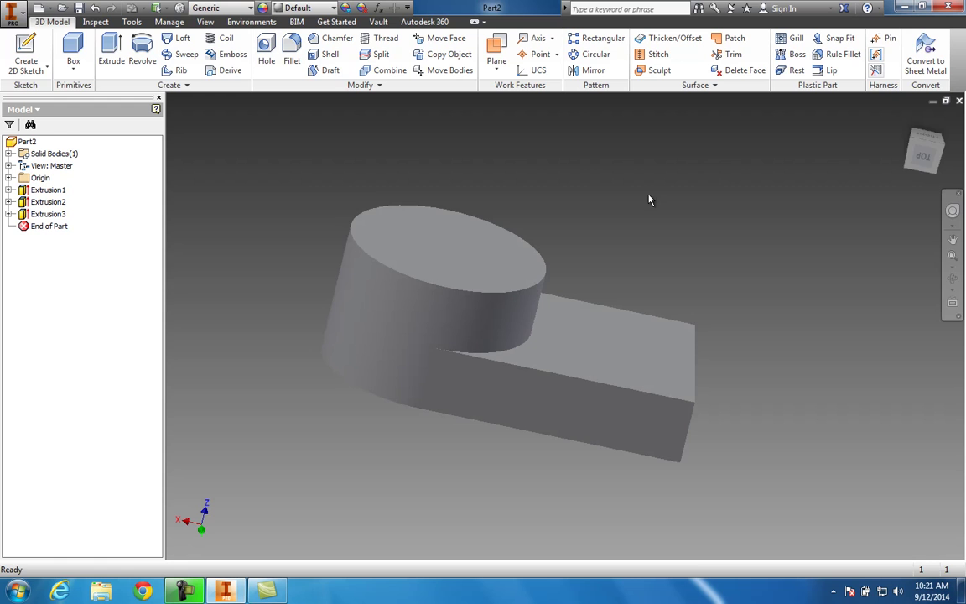
{"action": "left_click_drag", "start_coordinate": [927, 149], "coordinate": [854, 168]}
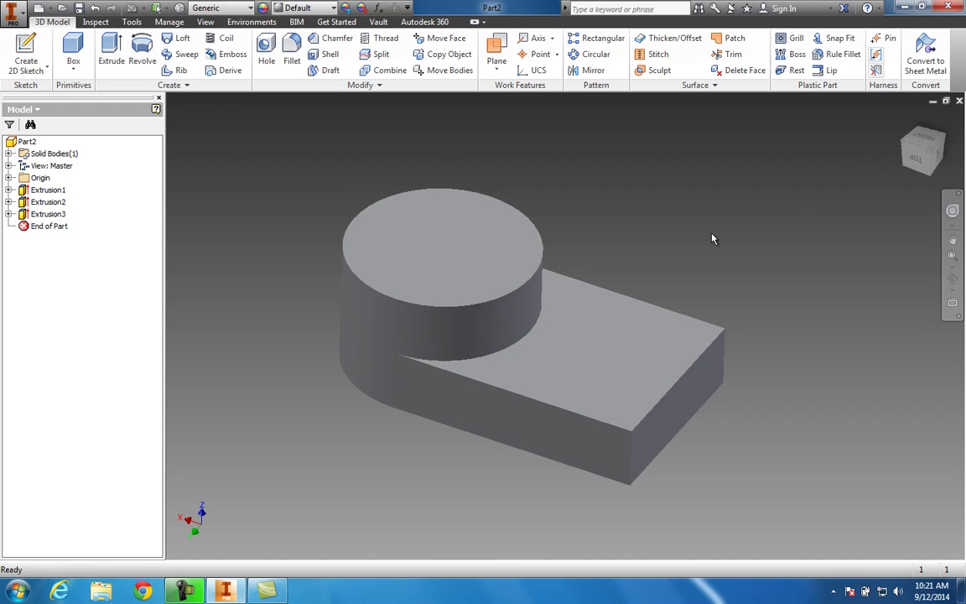
{"action": "middle_click_drag", "start_coordinate": [728, 240], "coordinate": [755, 294]}
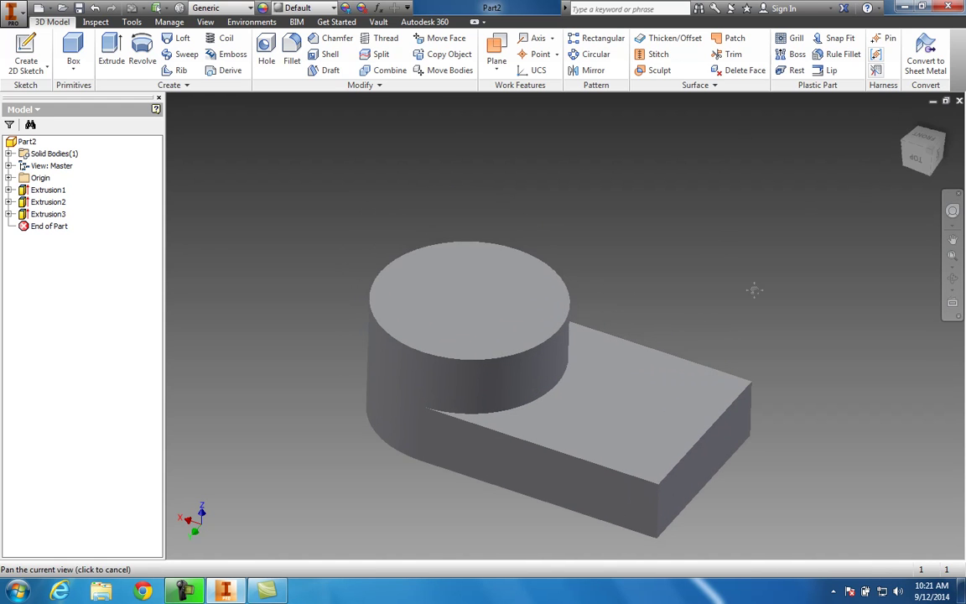
Step: Create Sketch4 on the boss top face with a point at the circle's centre, then finish it
{"action": "left_click", "coordinate": [490, 292]}
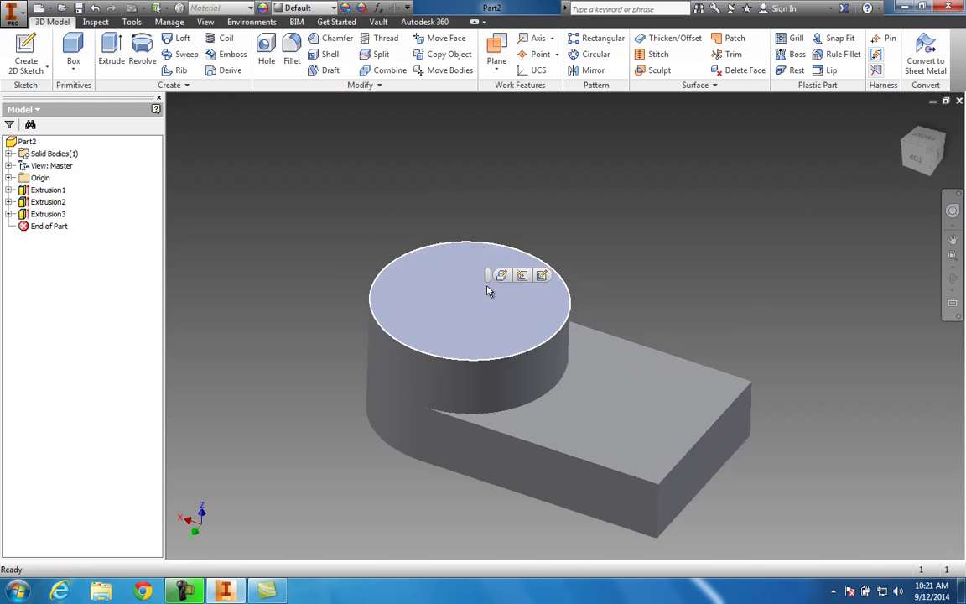
{"action": "right_click", "coordinate": [489, 291]}
{"action": "left_click", "coordinate": [492, 325]}
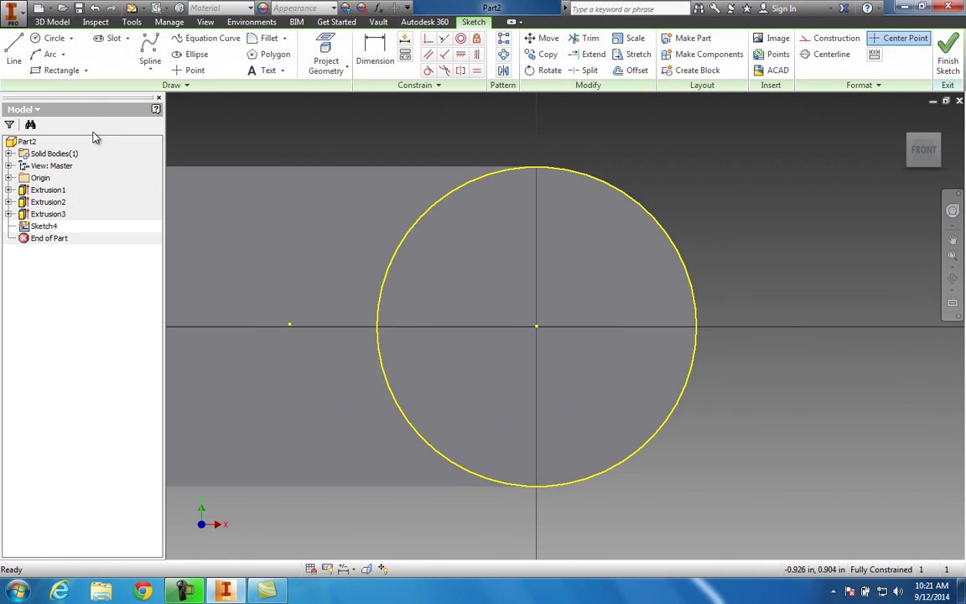
{"action": "left_click", "coordinate": [190, 70]}
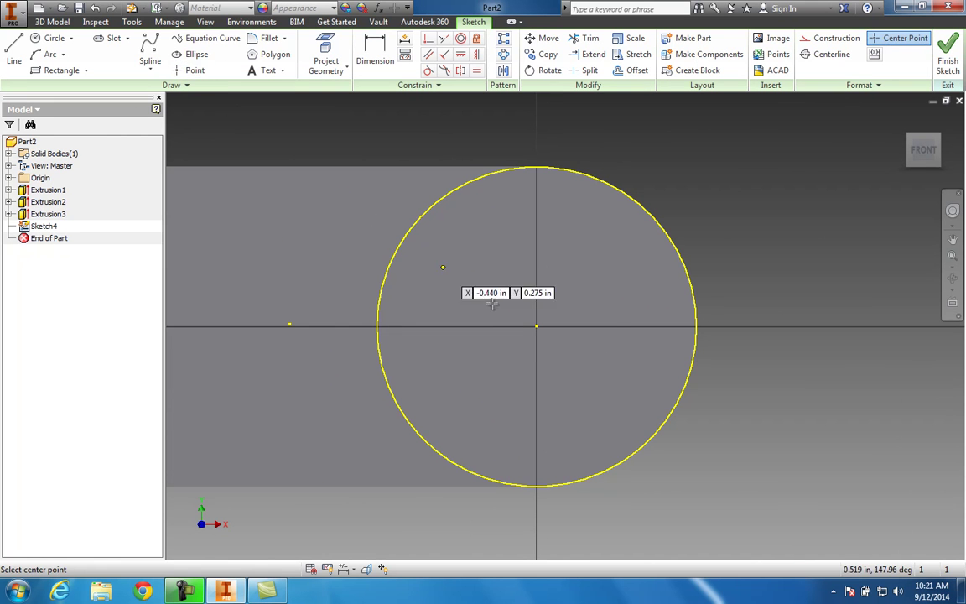
{"action": "left_click", "coordinate": [537, 325]}
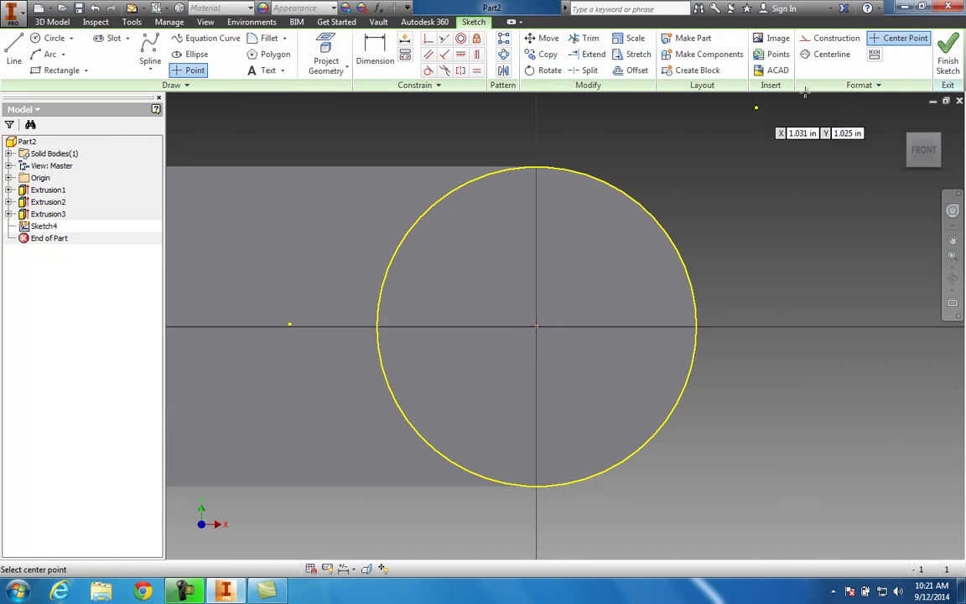
{"action": "left_click", "coordinate": [948, 60]}
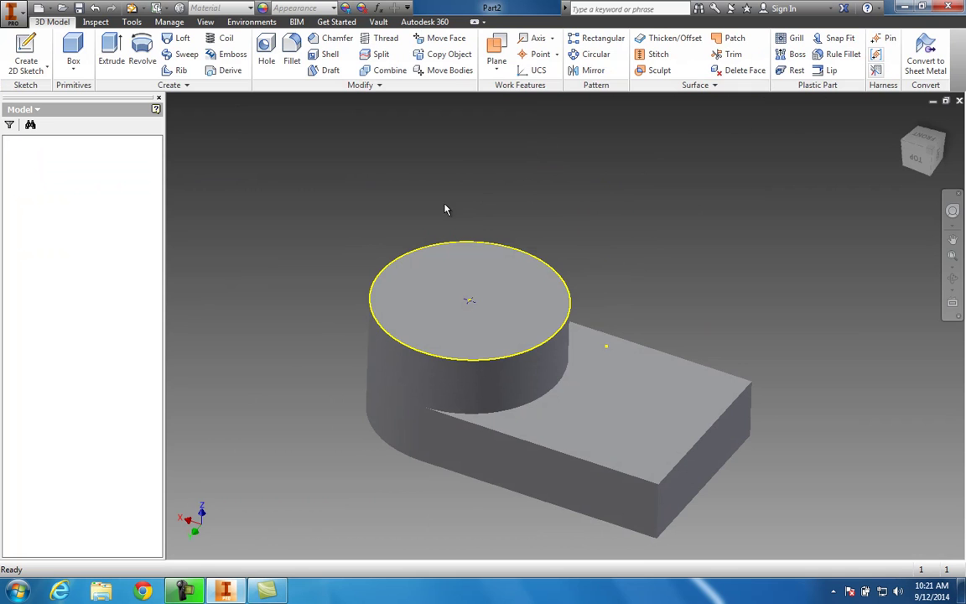
Step: Add a 0.5 in diameter Through All hole at the sketched centre point and inspect it
{"action": "left_click", "coordinate": [266, 52]}
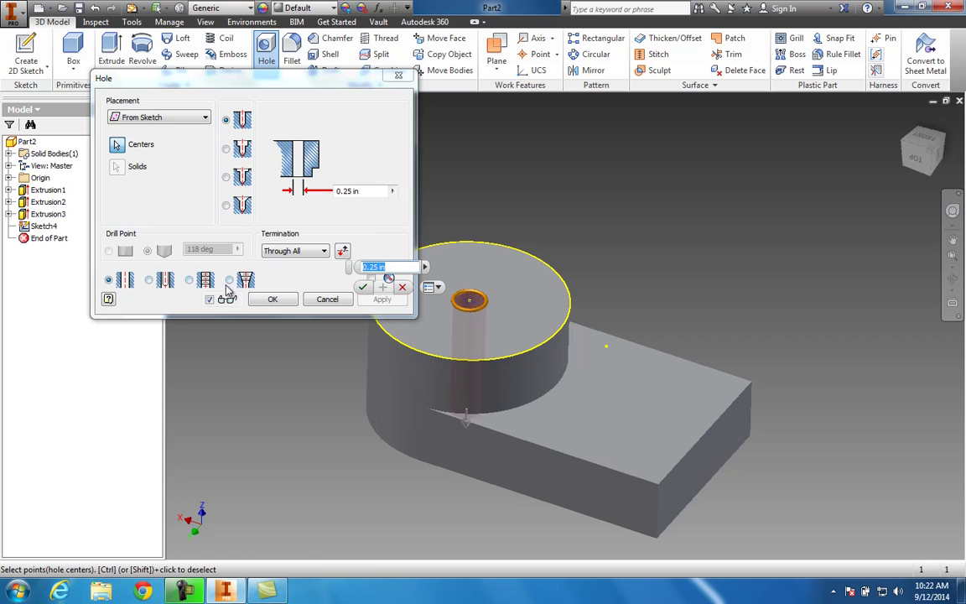
{"action": "type", "text": ".5"}
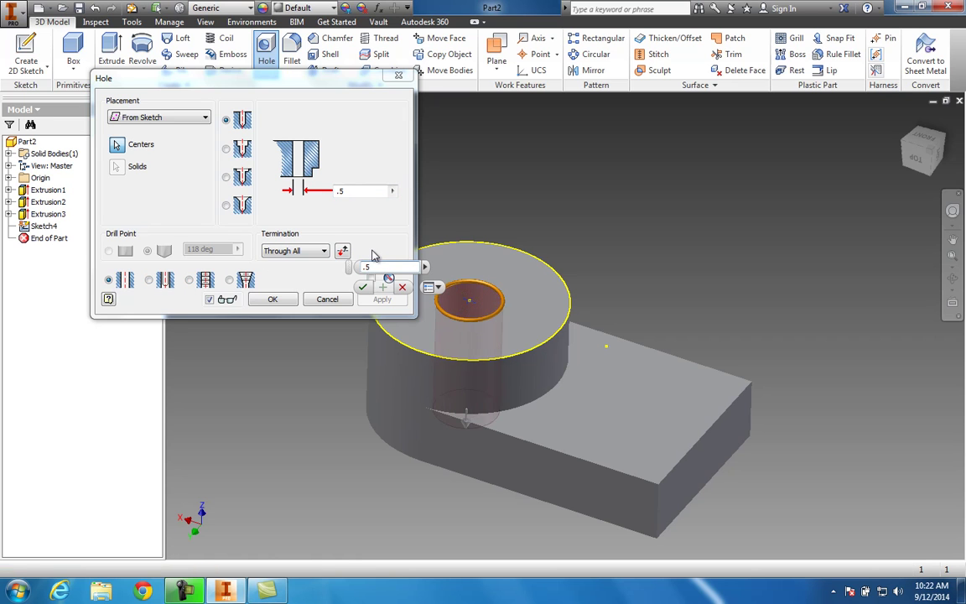
{"action": "key", "text": "Return"}
{"action": "key", "text": "Return"}
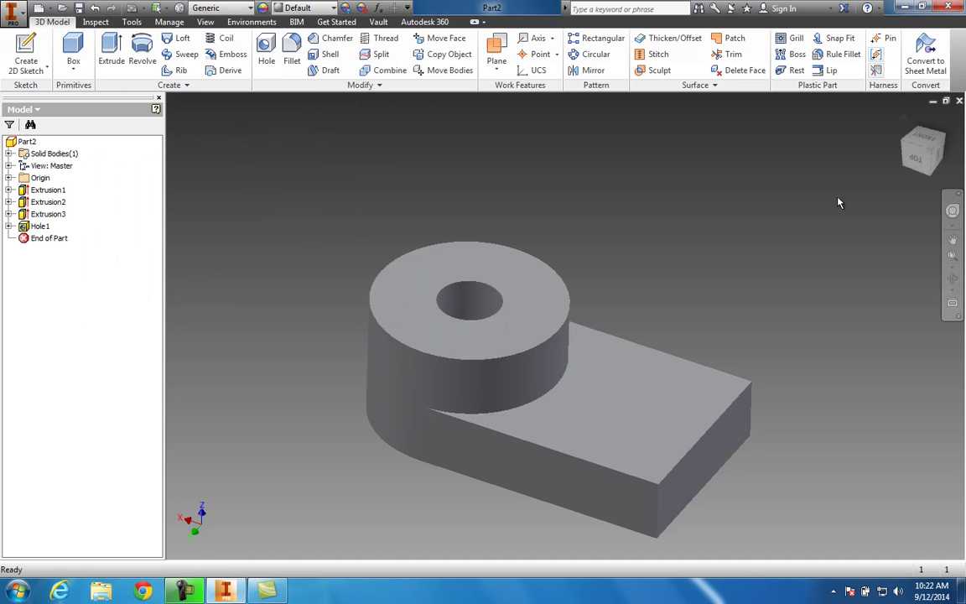
{"action": "mouse_move", "coordinate": [830, 159]}
{"action": "middle_mouse_down", "text": "shift"}
{"action": "mouse_move", "coordinate": [826, 147]}
{"action": "mouse_move", "coordinate": [847, 118]}
{"action": "mouse_move", "coordinate": [830, 134]}
{"action": "mouse_move", "coordinate": [895, 500]}
{"action": "mouse_move", "coordinate": [932, 499]}
{"action": "mouse_move", "coordinate": [957, 123]}
{"action": "mouse_move", "coordinate": [190, 146]}
{"action": "mouse_move", "coordinate": [218, 135]}
{"action": "mouse_move", "coordinate": [855, 210]}
{"action": "middle_mouse_up", "text": "shift"}
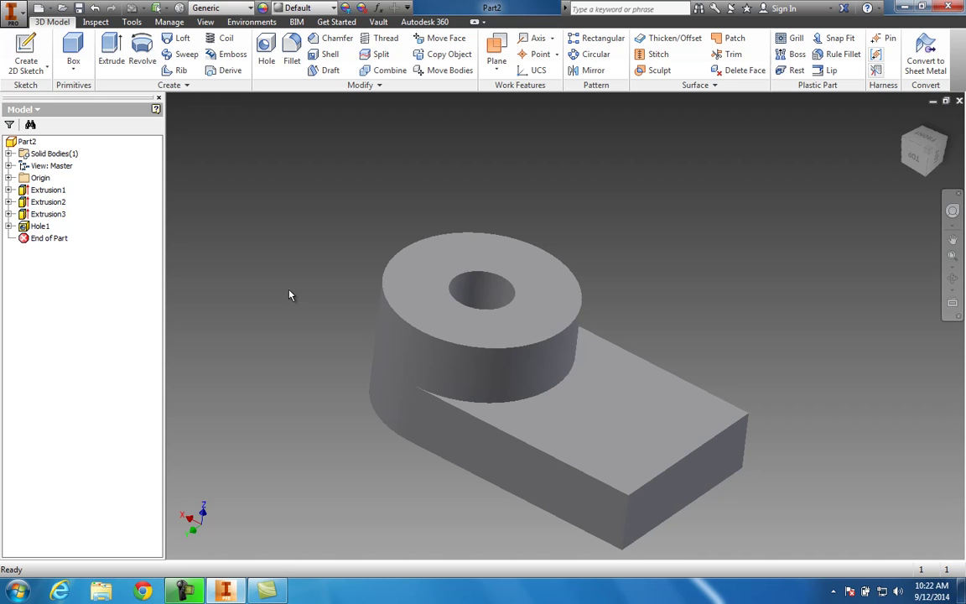
Step: Edit the Hole1 feature and change its through-all diameter to 0.75 in
{"action": "left_click", "coordinate": [39, 226]}
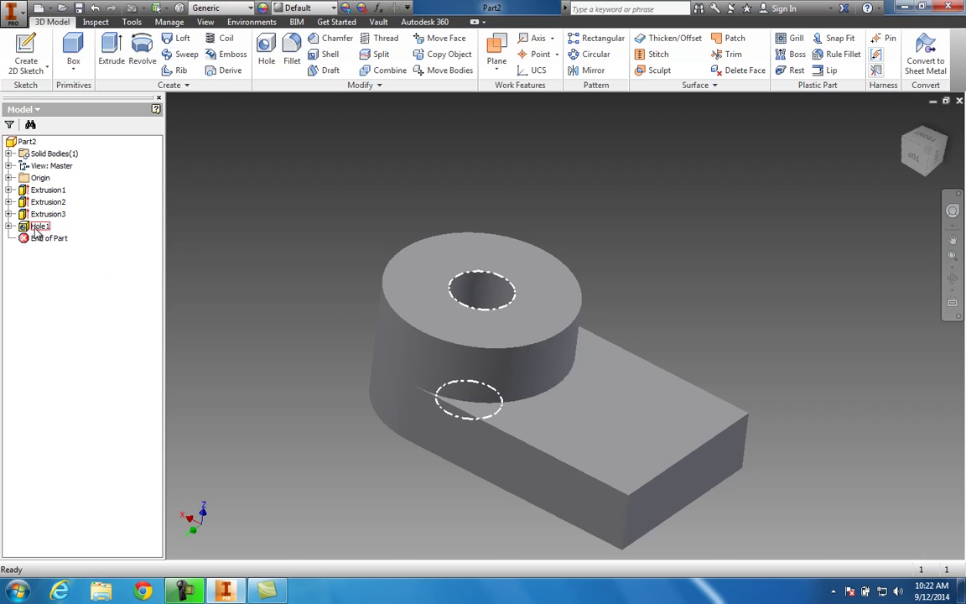
{"action": "left_click", "coordinate": [340, 278]}
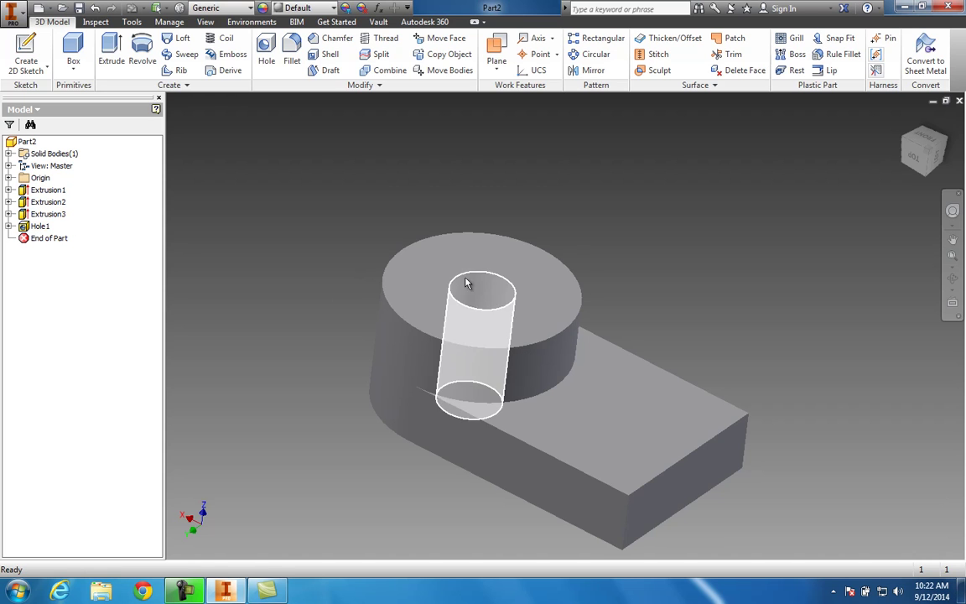
{"action": "left_click", "coordinate": [39, 228]}
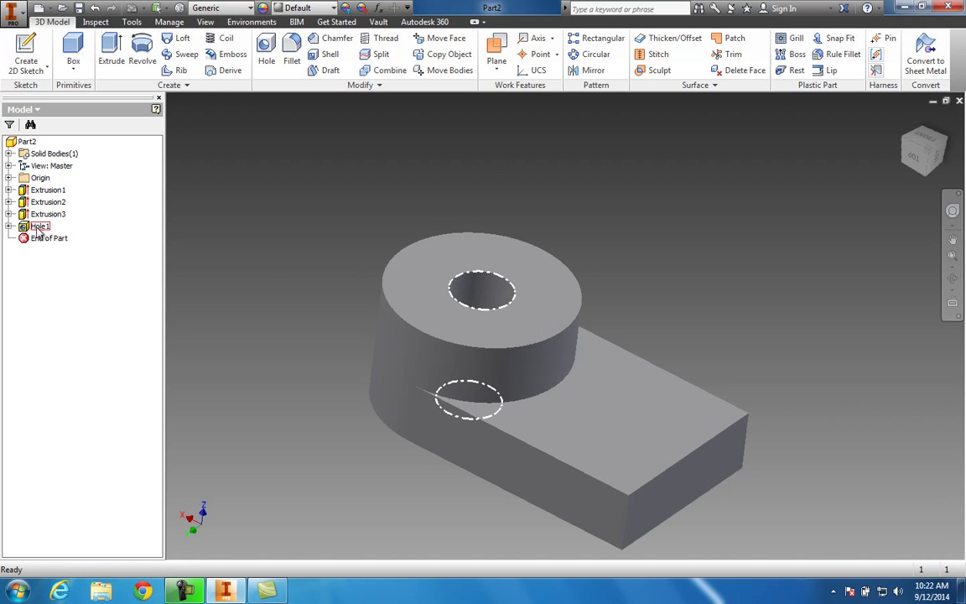
{"action": "right_click", "coordinate": [38, 228]}
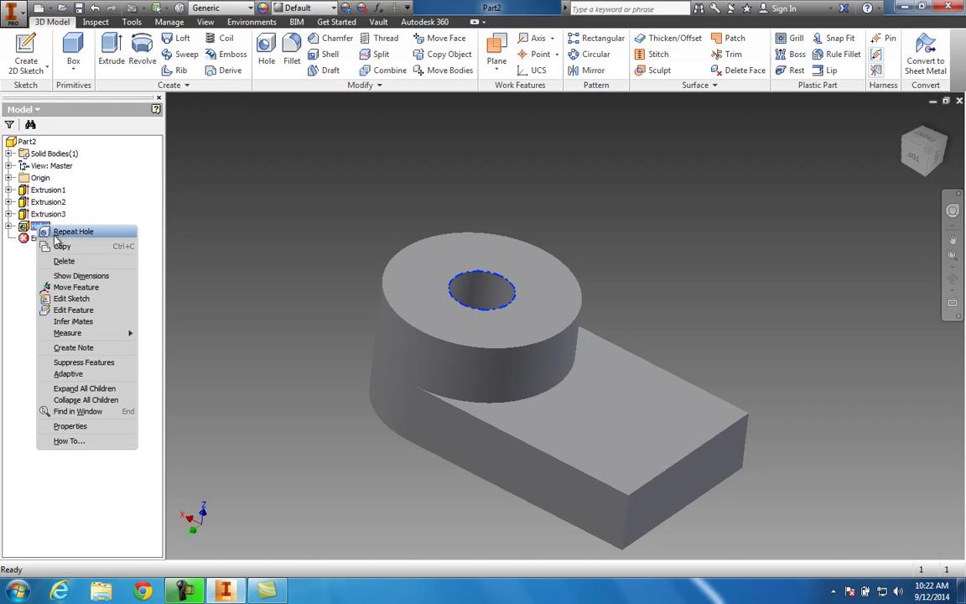
{"action": "left_click", "coordinate": [82, 312]}
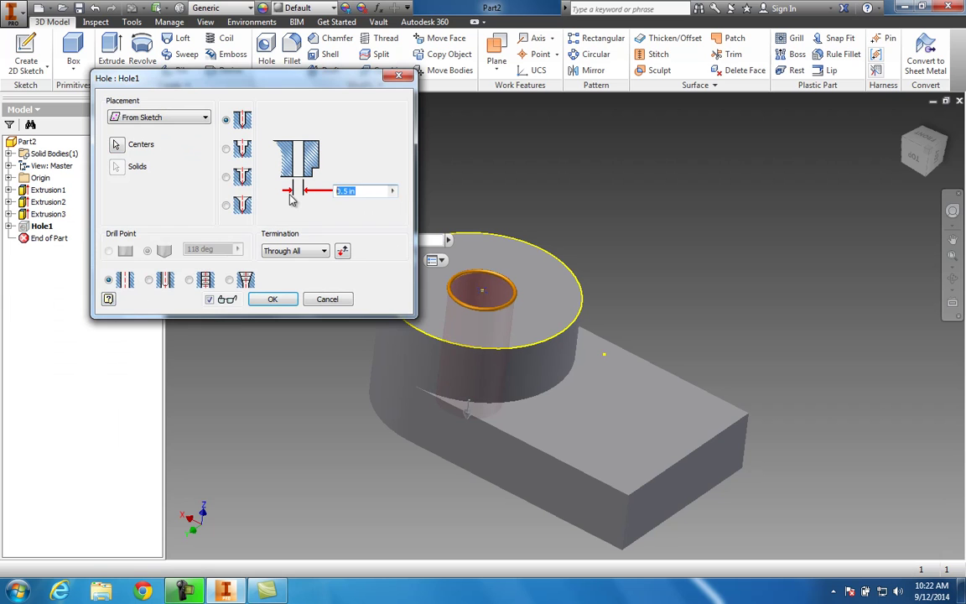
{"action": "type", "text": ".75"}
{"action": "key", "text": "Return"}
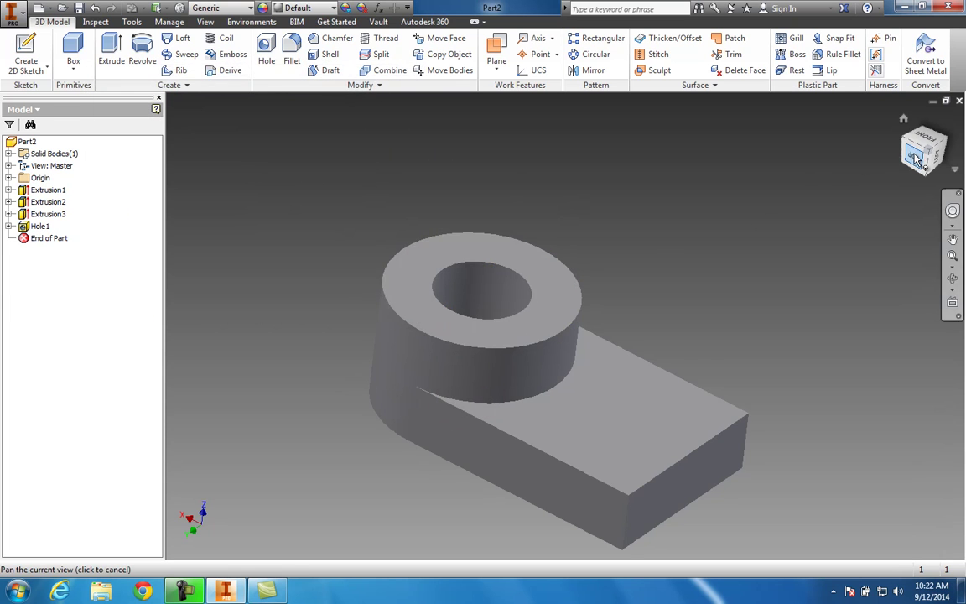
{"action": "mouse_move", "coordinate": [916, 160]}
{"action": "left_mouse_down"}
{"action": "mouse_move", "coordinate": [830, 150]}
{"action": "mouse_move", "coordinate": [860, 178]}
{"action": "mouse_move", "coordinate": [883, 165]}
{"action": "left_mouse_up"}
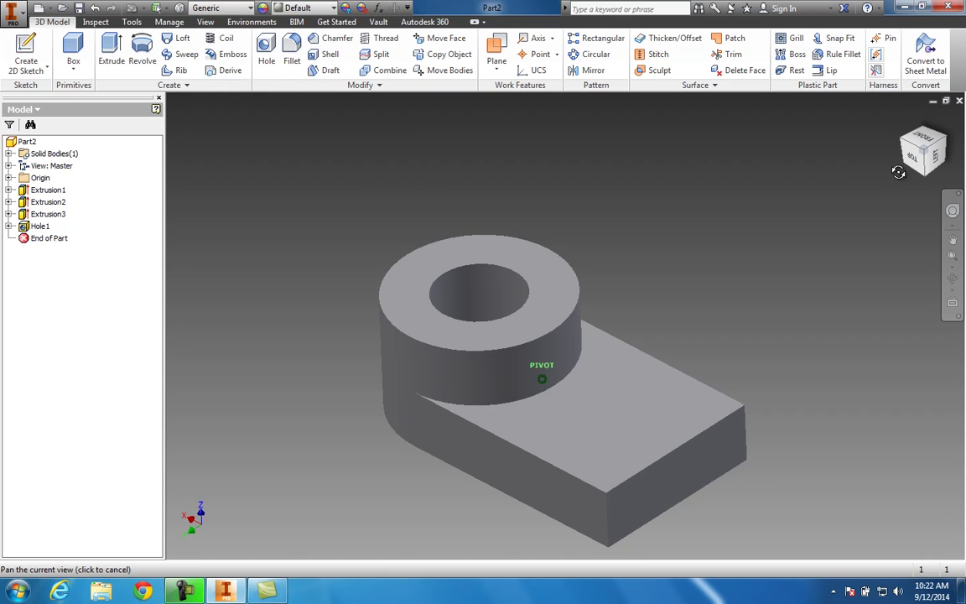
{"action": "left_click_drag", "start_coordinate": [806, 152], "coordinate": [818, 156]}
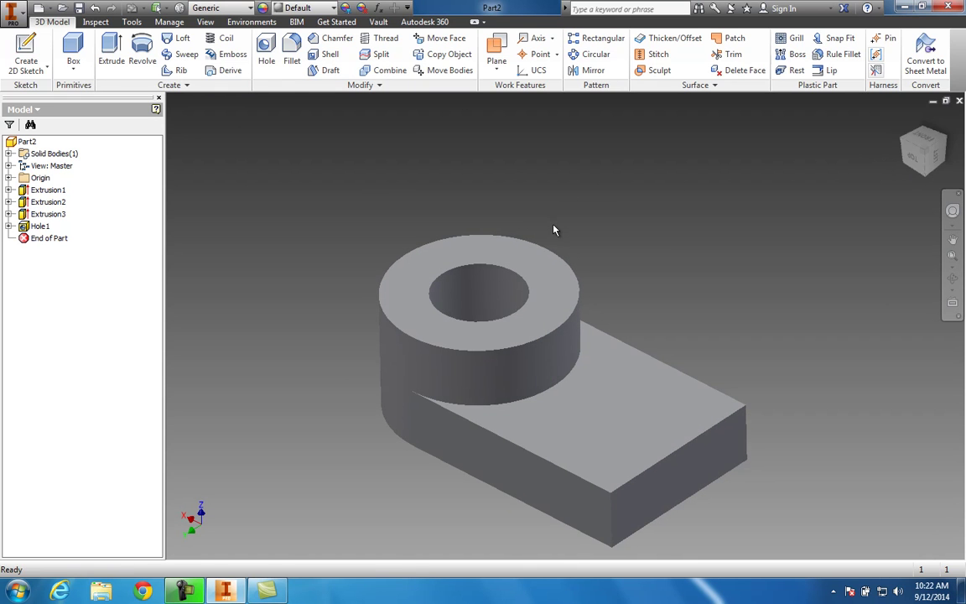